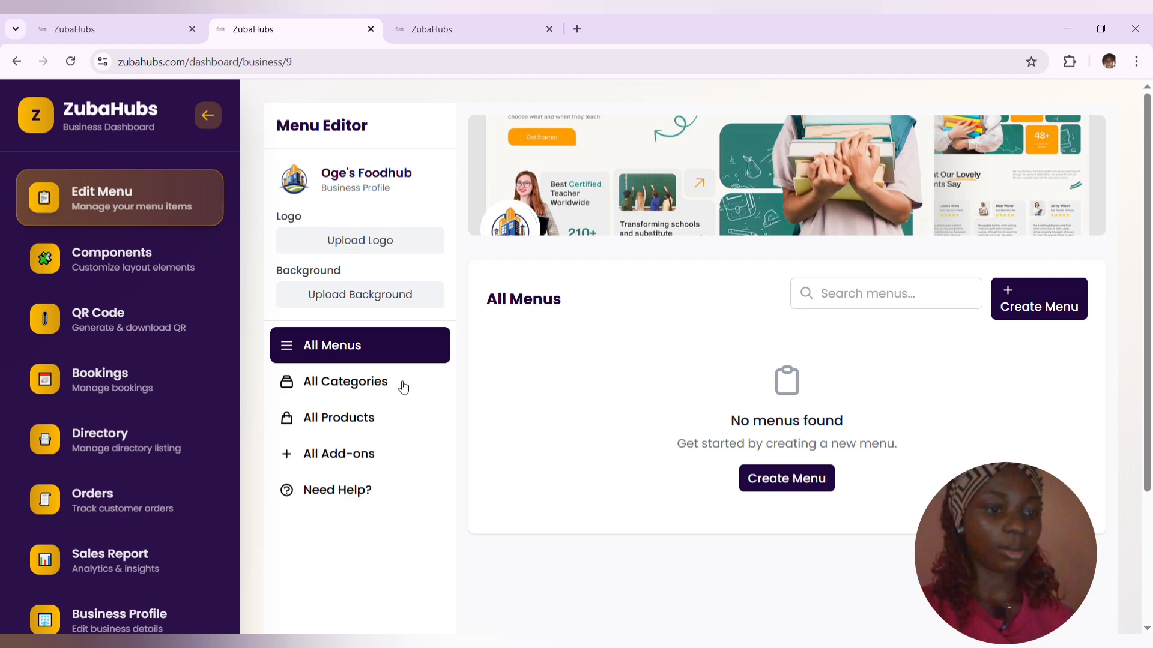
- Open the menu editor's help section and read the explanations of menus, categories, products and add-ons
{"action": "left_click", "coordinate": [344, 501]}
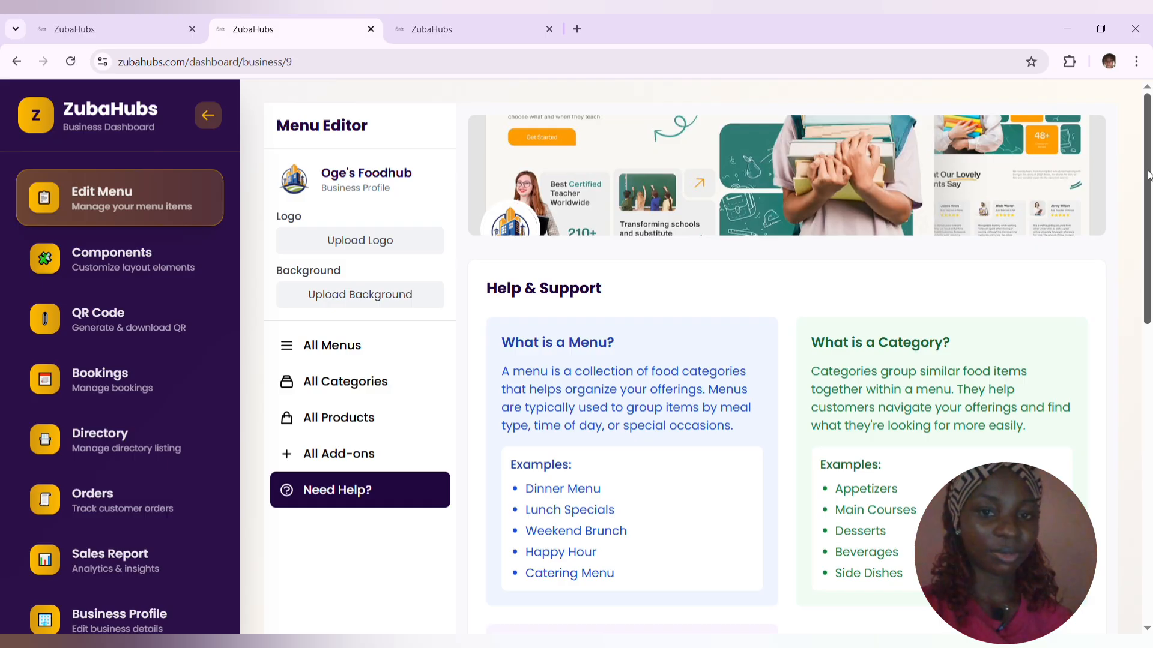
{"action": "scroll", "coordinate": [1148, 174], "scroll_direction": "down", "scroll_amount": 1}
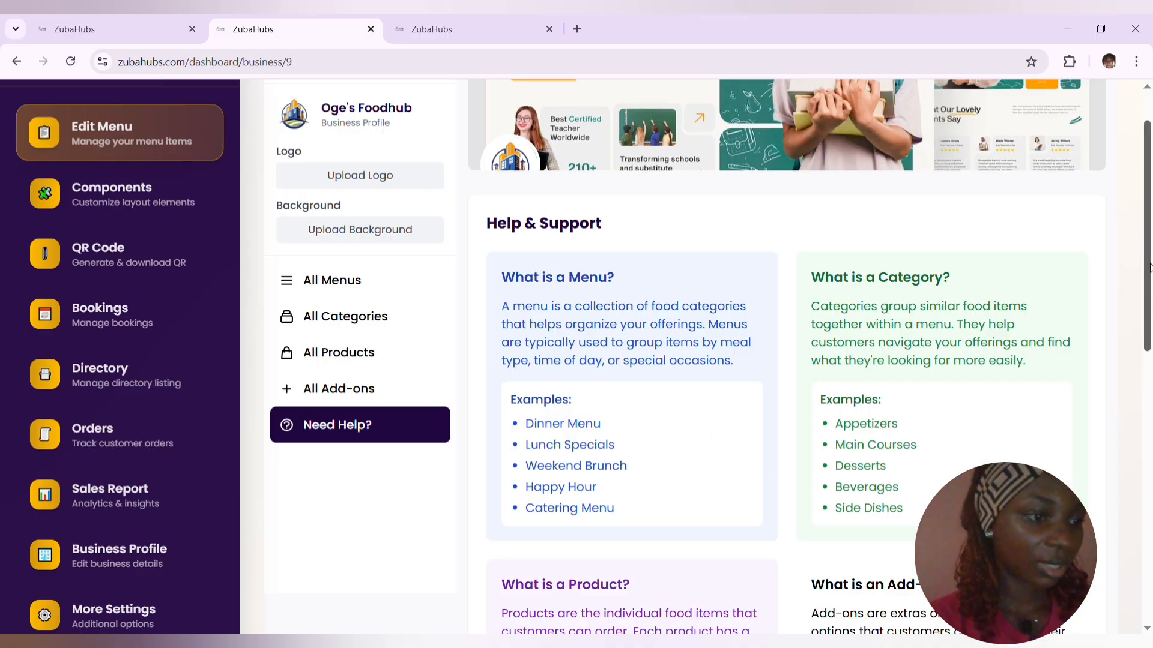
{"action": "left_click_drag", "start_coordinate": [1148, 268], "coordinate": [1142, 343]}
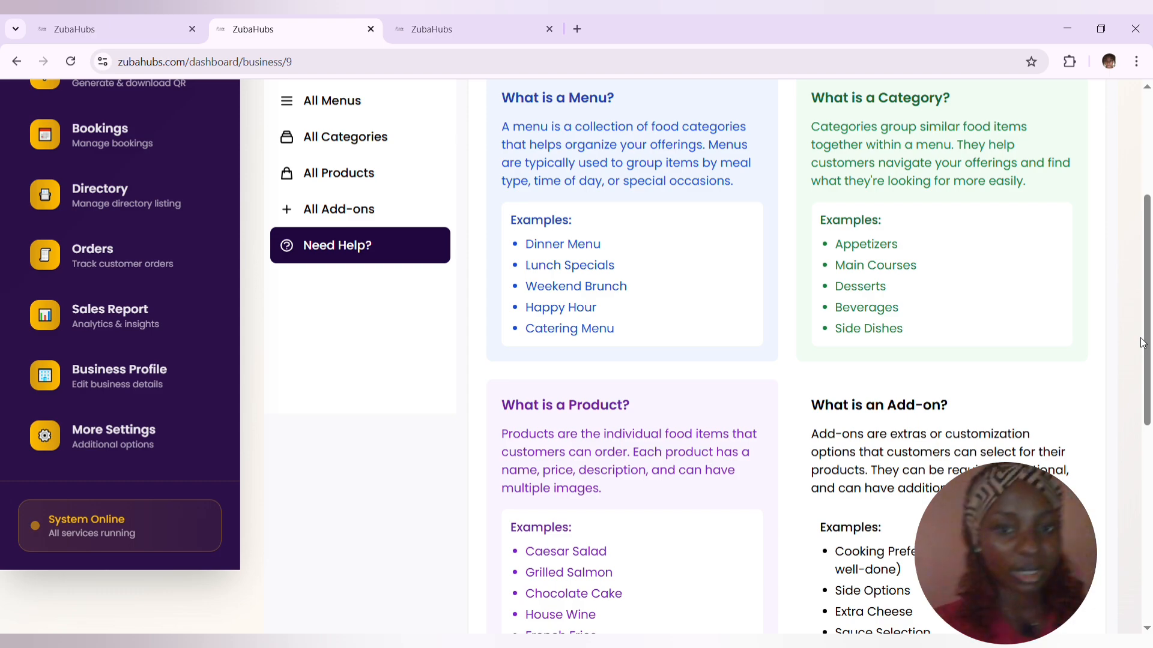
{"action": "left_click_drag", "start_coordinate": [1143, 356], "coordinate": [1146, 367]}
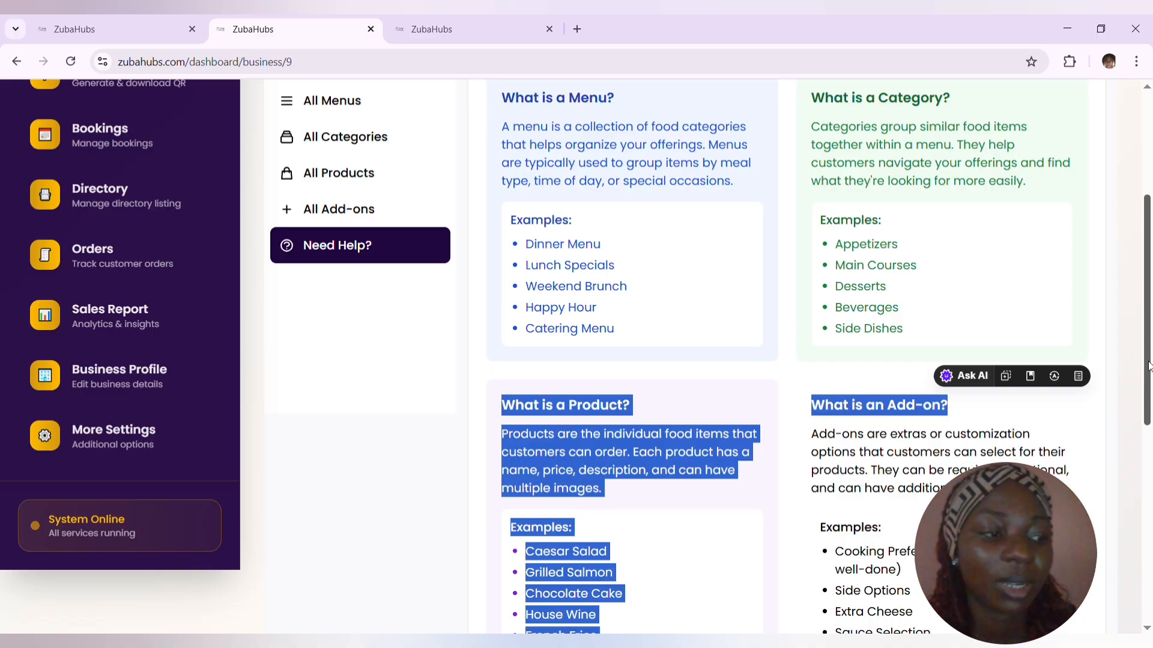
{"action": "left_click", "coordinate": [1087, 436]}
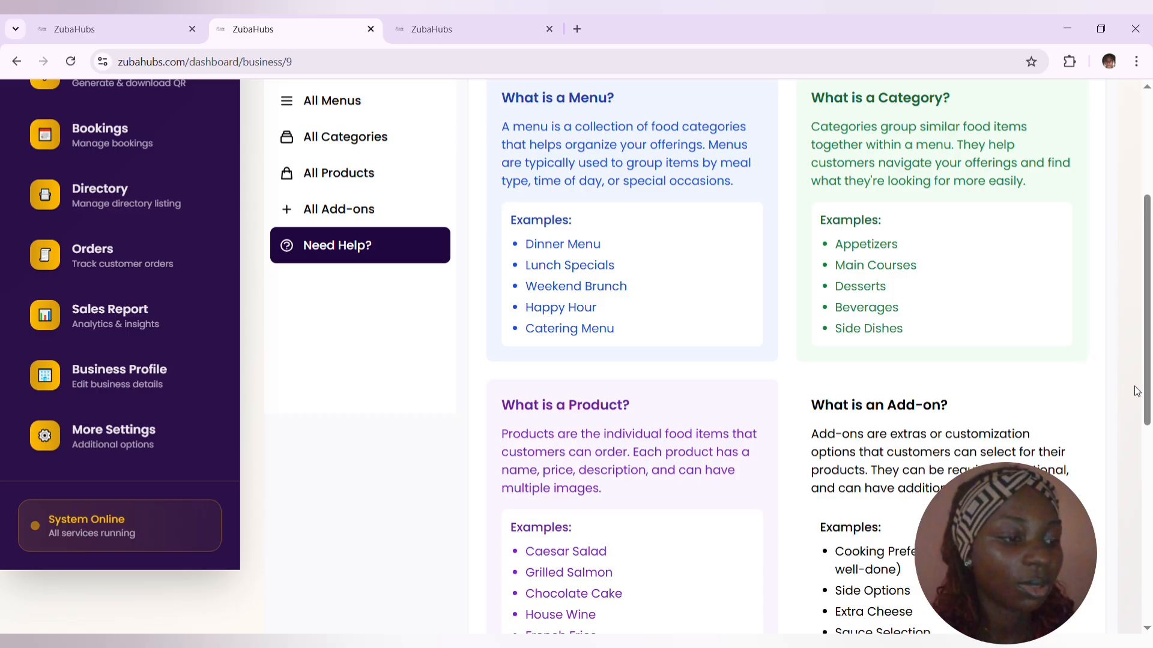
{"action": "scroll", "coordinate": [1148, 373], "scroll_direction": "down", "scroll_amount": 1}
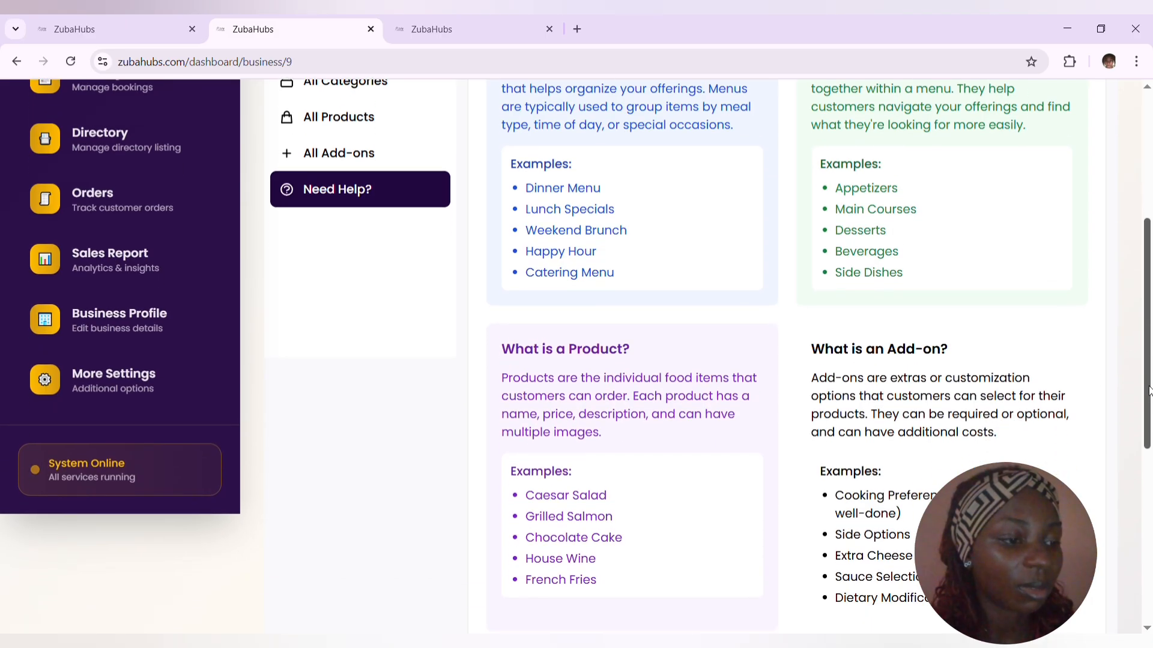
{"action": "left_click_drag", "start_coordinate": [1151, 391], "coordinate": [1152, 378]}
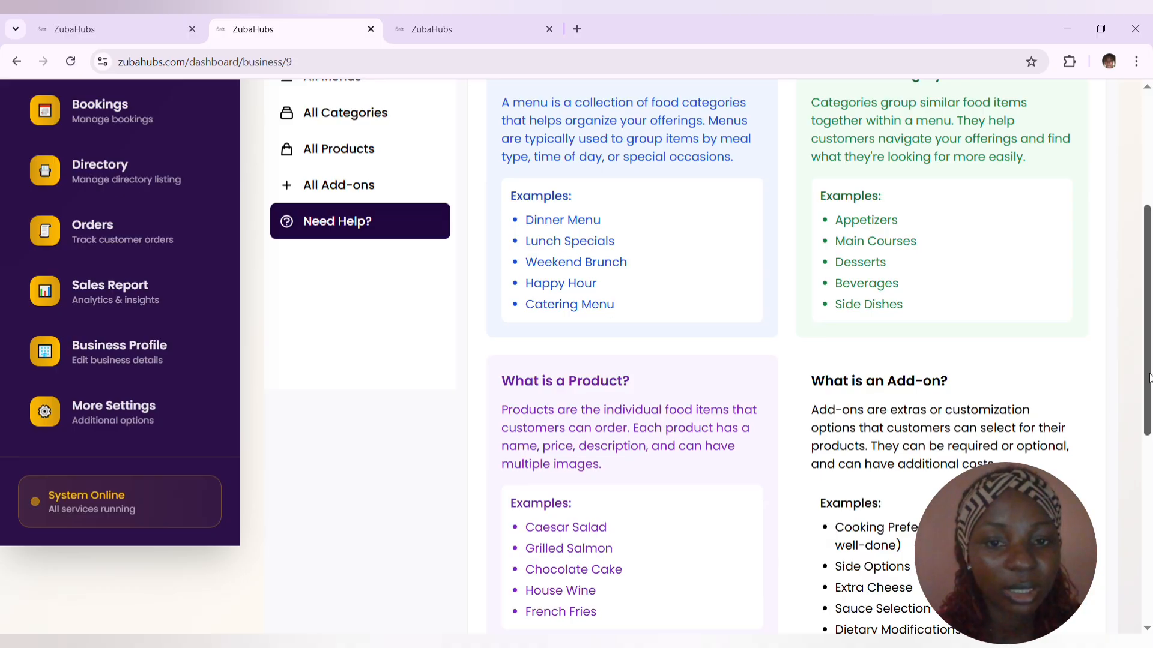
{"action": "left_click_drag", "start_coordinate": [1150, 378], "coordinate": [1151, 379]}
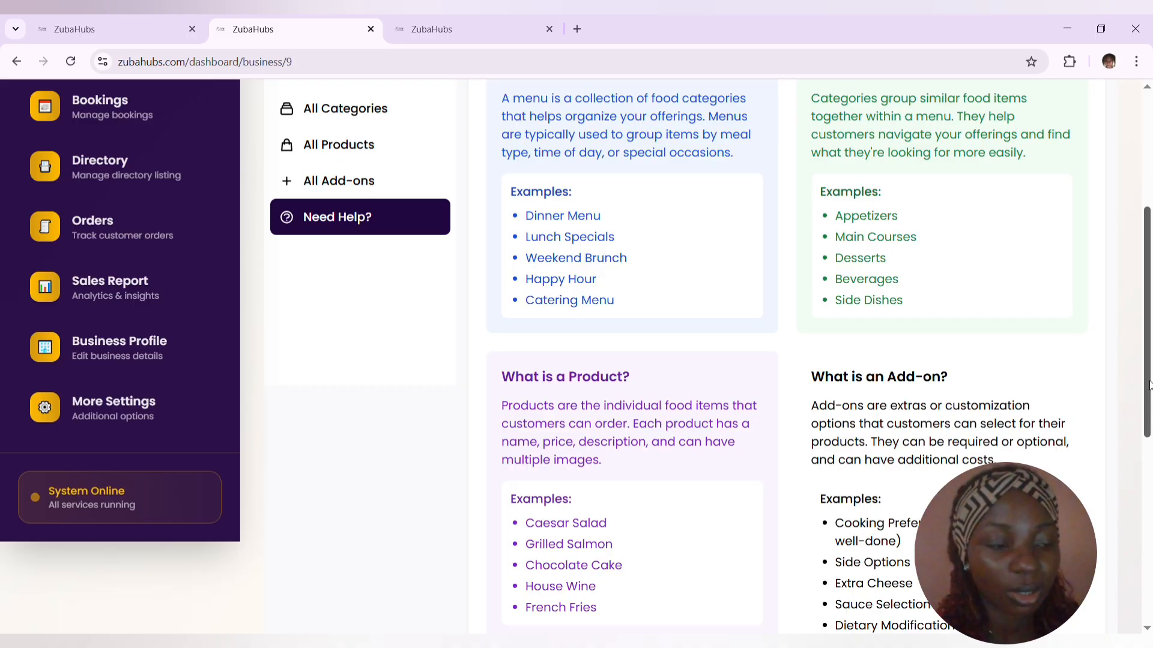
{"action": "scroll", "coordinate": [1144, 287], "scroll_direction": "up", "scroll_amount": 1}
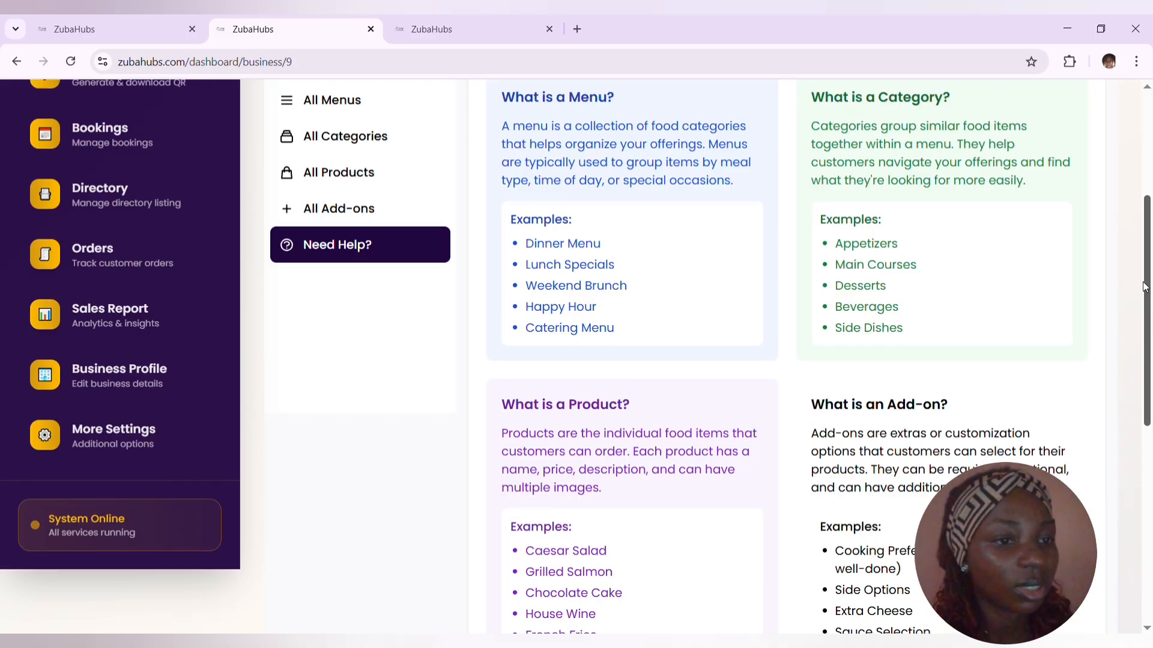
{"action": "scroll", "coordinate": [1144, 286], "scroll_direction": "up", "scroll_amount": 4}
- Return to the list of all menus and open the form for a new menu
{"action": "left_click", "coordinate": [386, 348]}
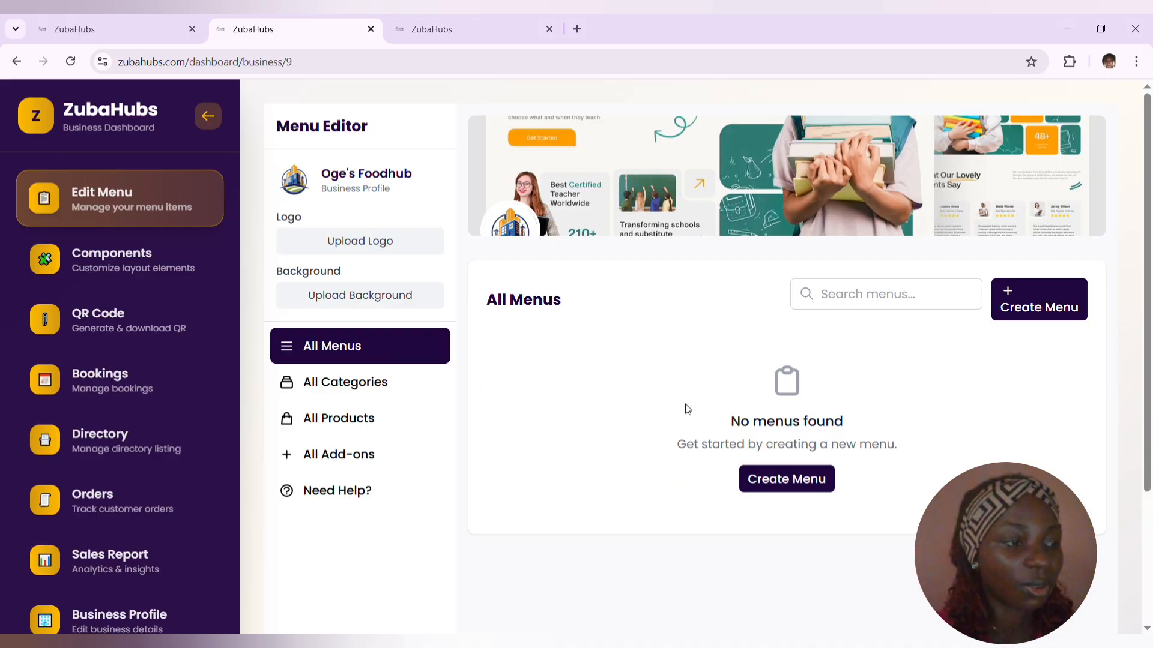
{"action": "left_click", "coordinate": [1052, 307]}
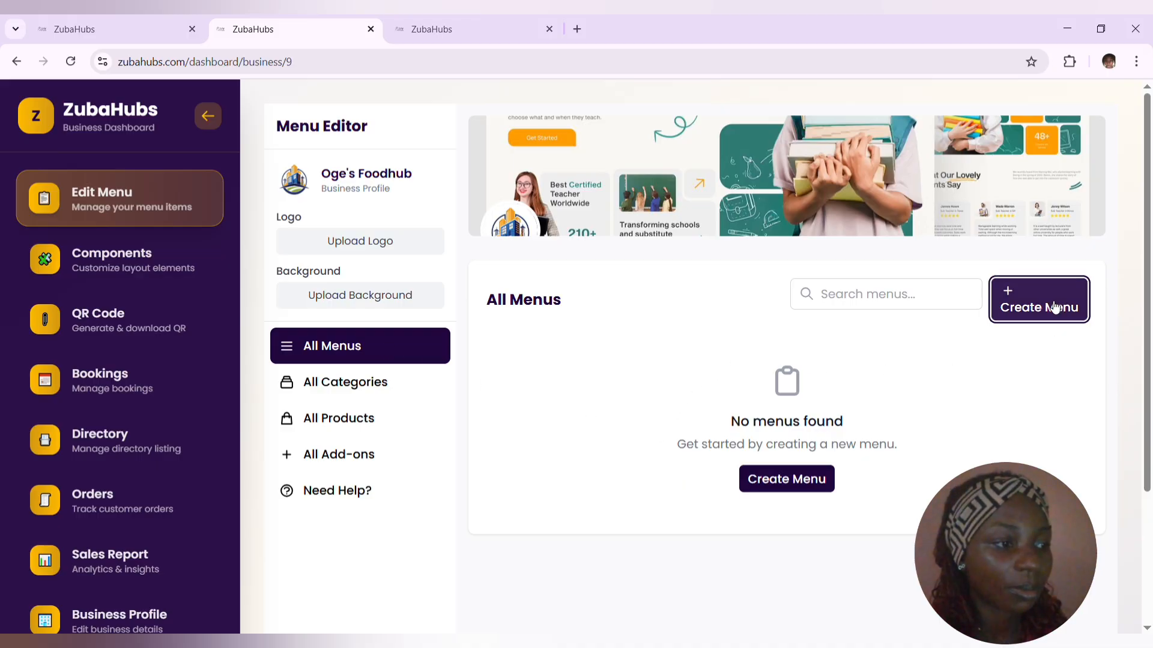
{"action": "left_click", "coordinate": [512, 318]}
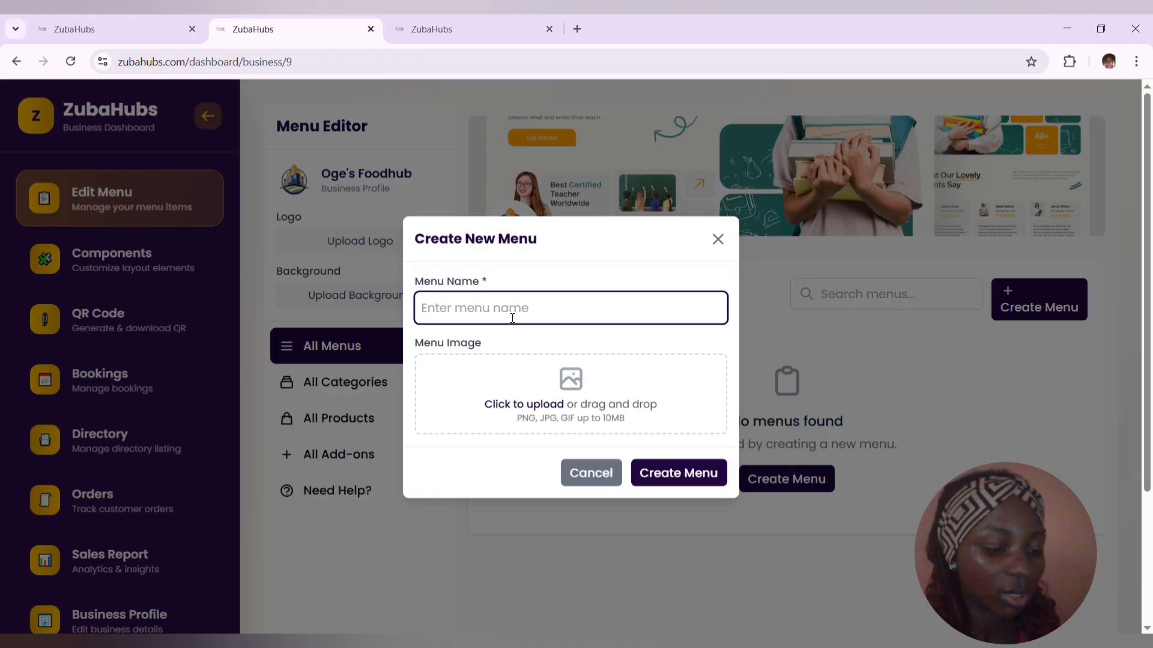
{"action": "type", "text": "Bre"}
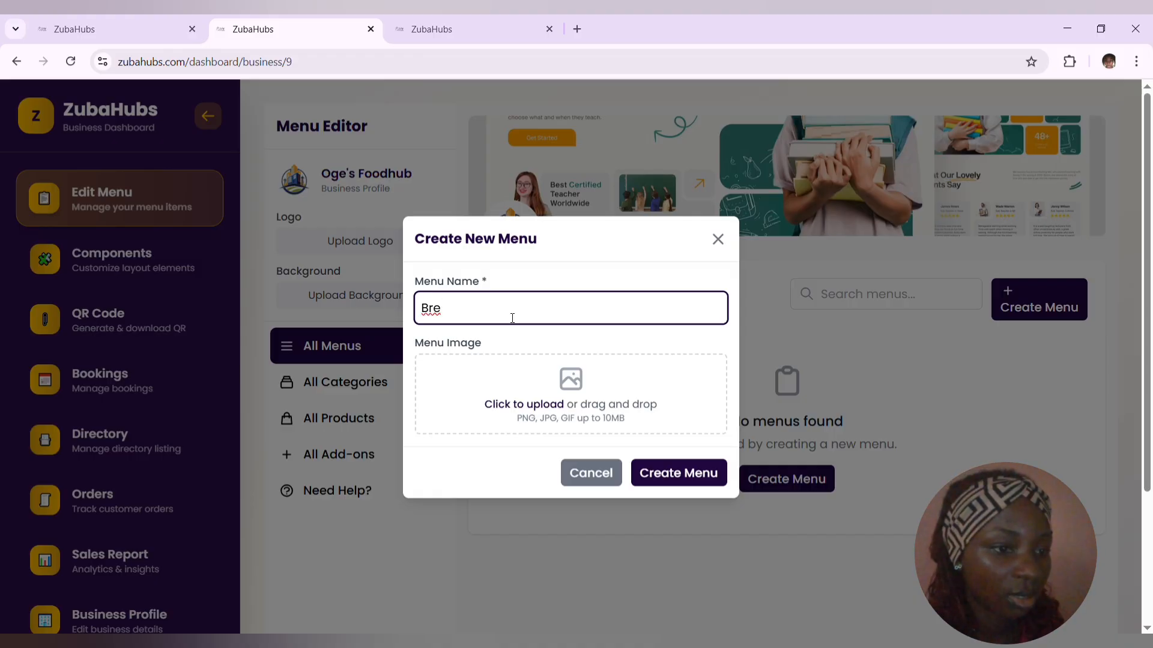
{"action": "type", "text": "a"}
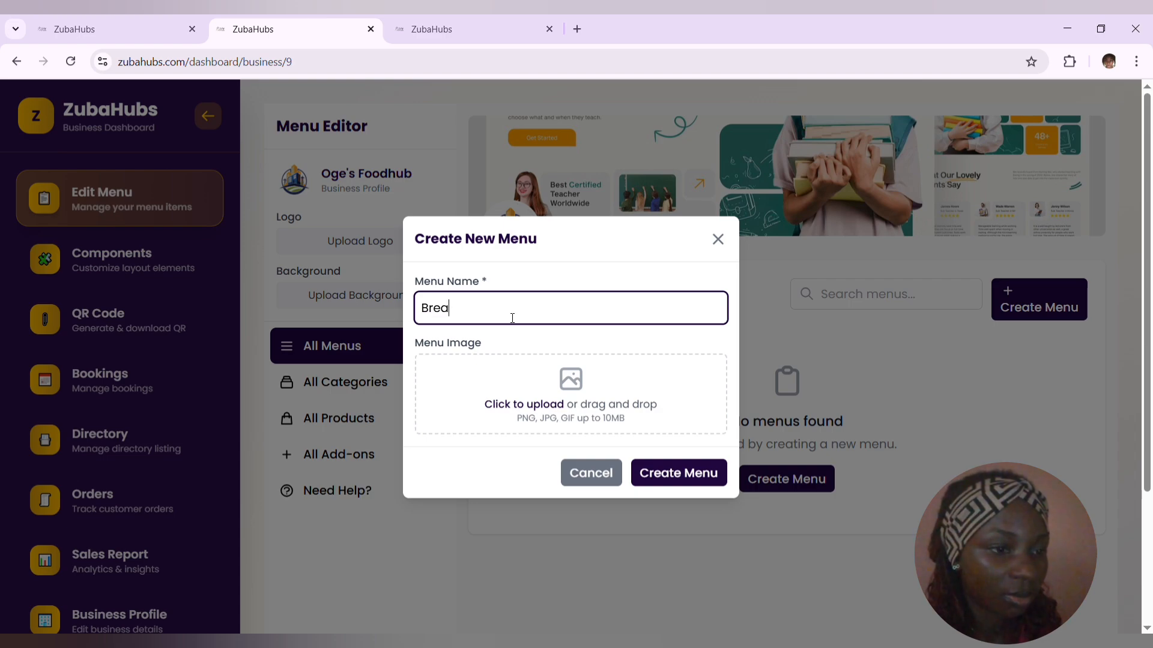
{"action": "key", "text": "BackSpace"}
{"action": "key", "text": "BackSpace"}
{"action": "key", "text": "BackSpace"}
{"action": "key", "text": "BackSpace"}
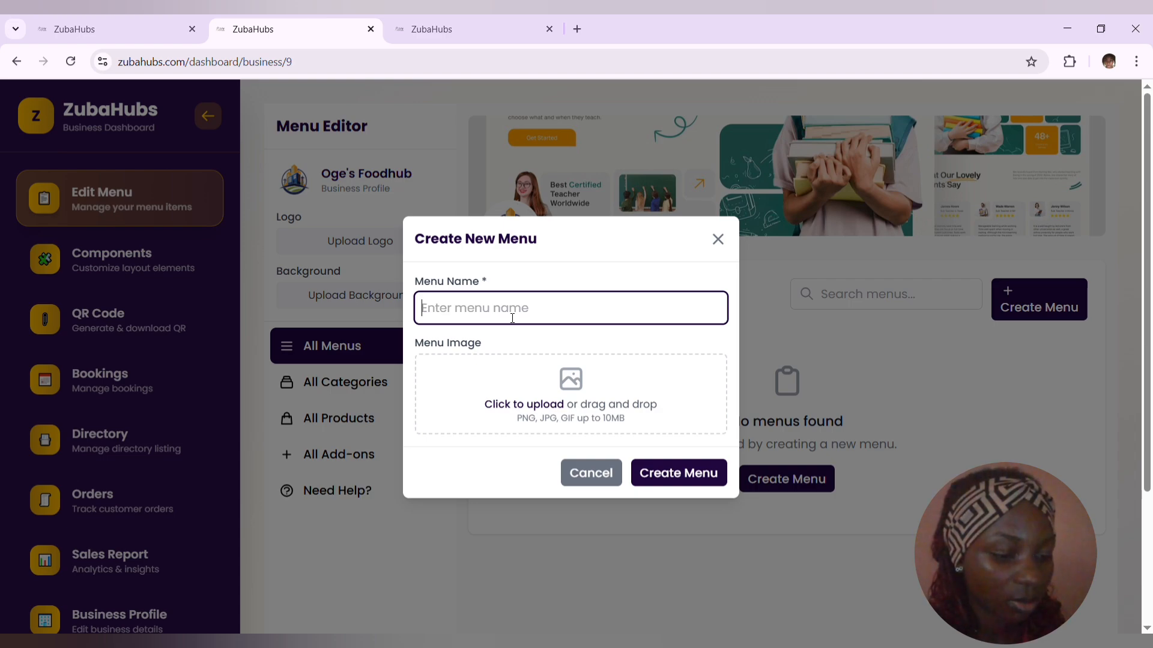
- Create the menu with the name "food" and the Zuba Hub logo as its uploaded image
{"action": "type", "text": "food"}
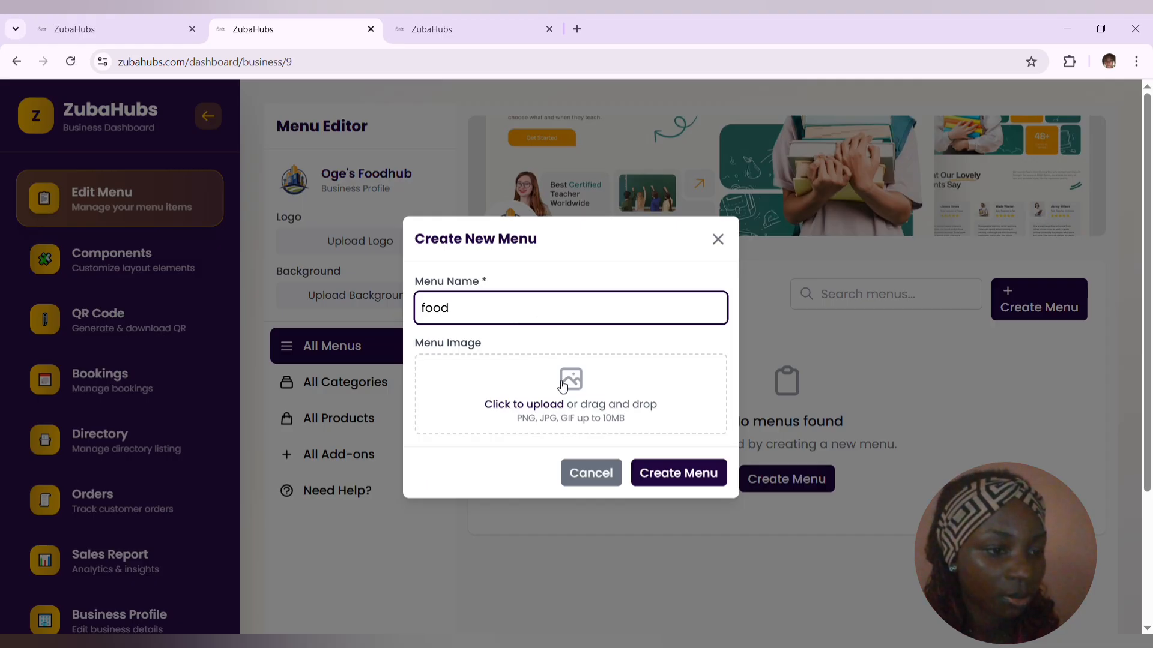
{"action": "left_click", "coordinate": [536, 408]}
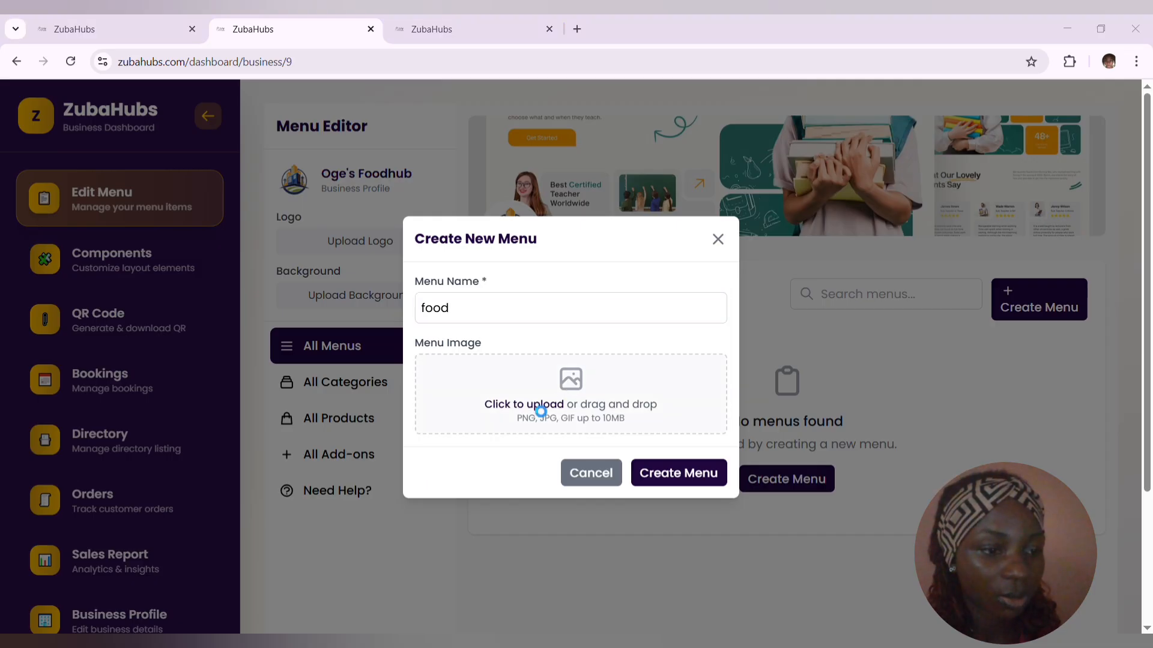
{"action": "left_click", "coordinate": [547, 262]}
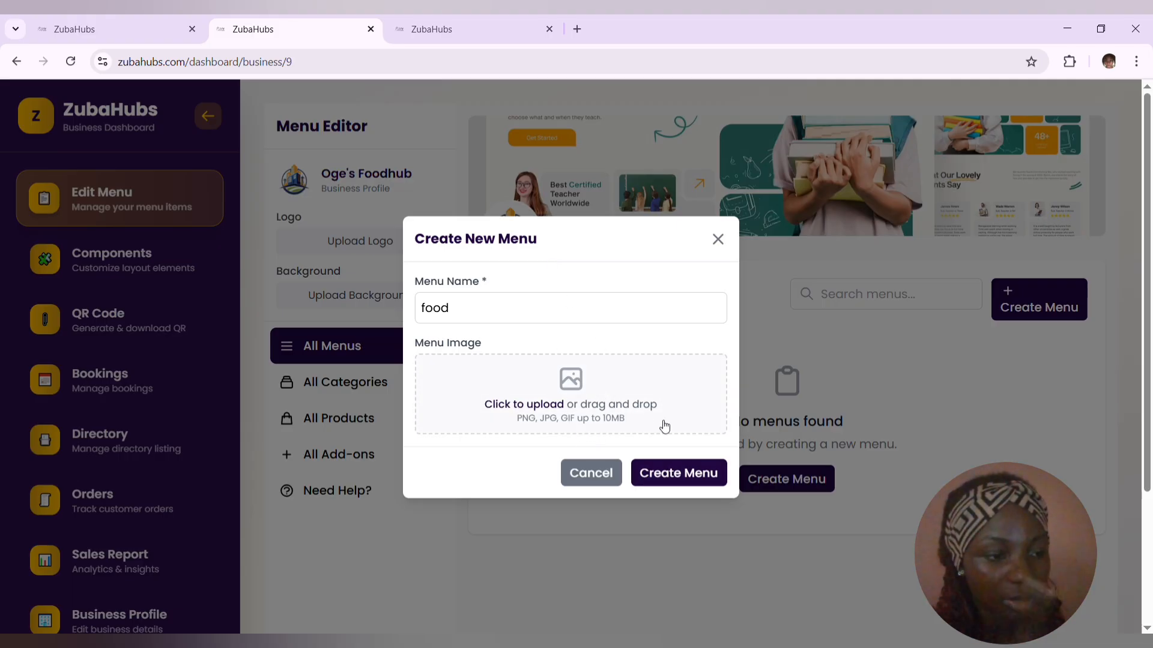
{"action": "left_click", "coordinate": [681, 472]}
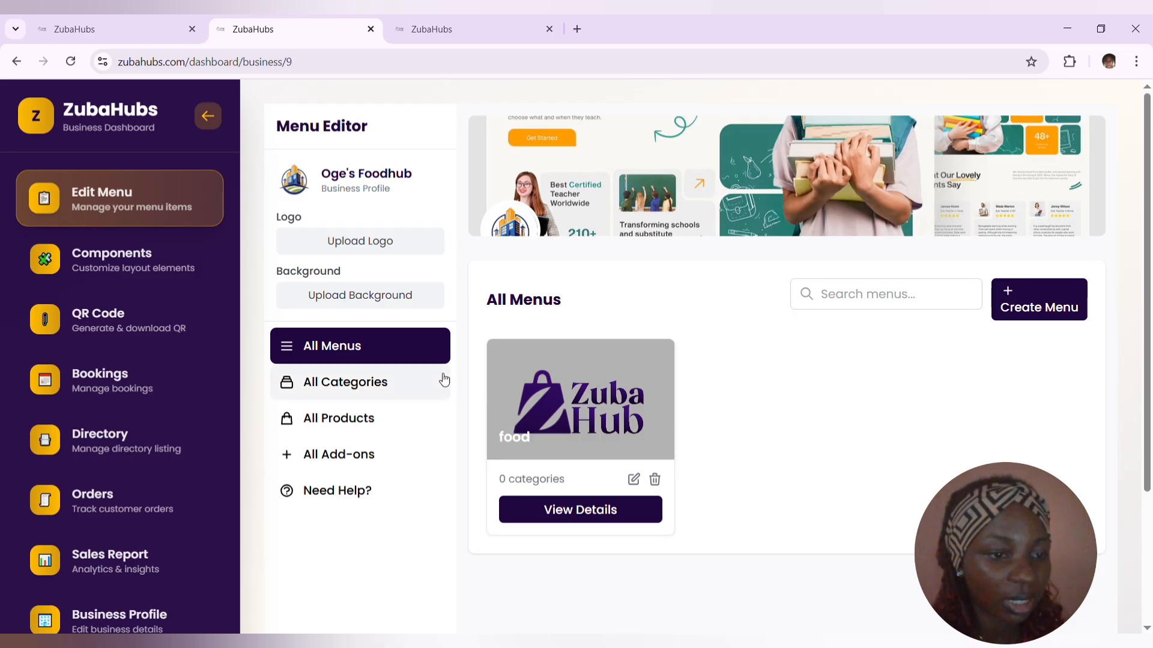
- Start a new category under the food menu and name it "Breakfast"
{"action": "left_click", "coordinate": [369, 420]}
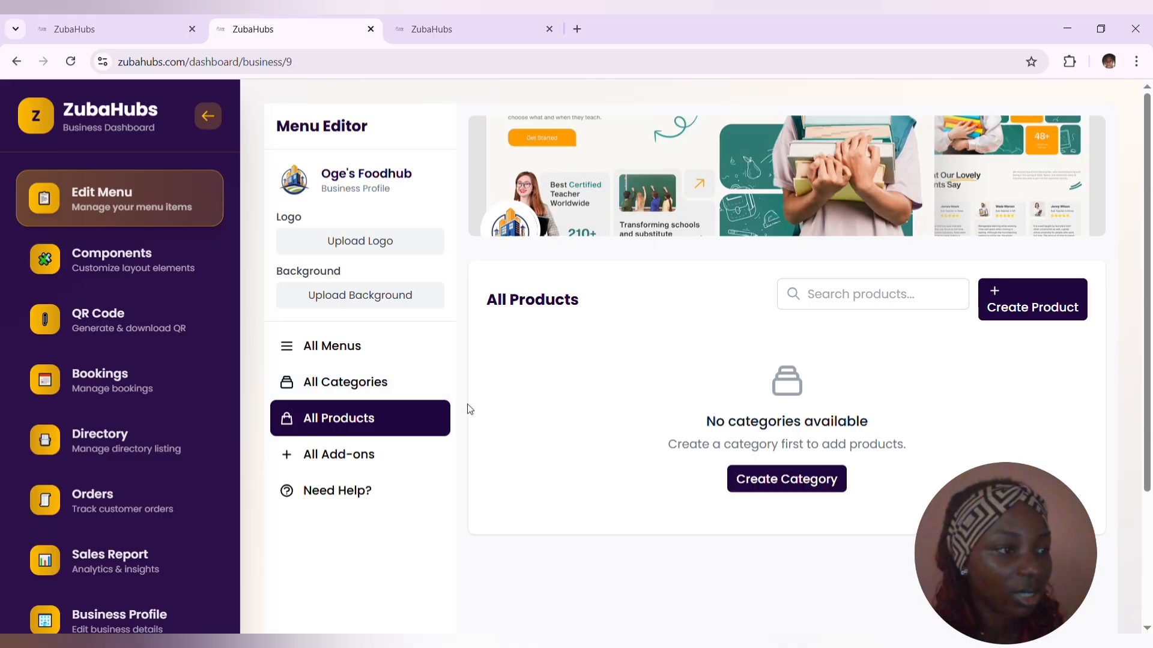
{"action": "left_click", "coordinate": [387, 383]}
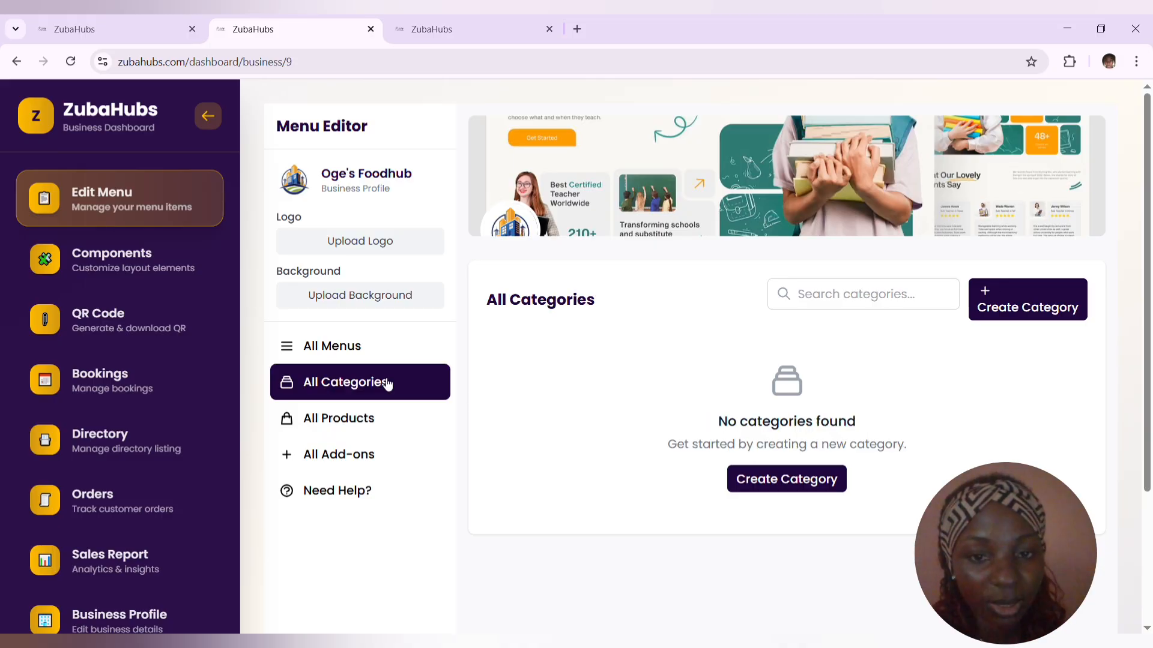
{"action": "left_click", "coordinate": [773, 480]}
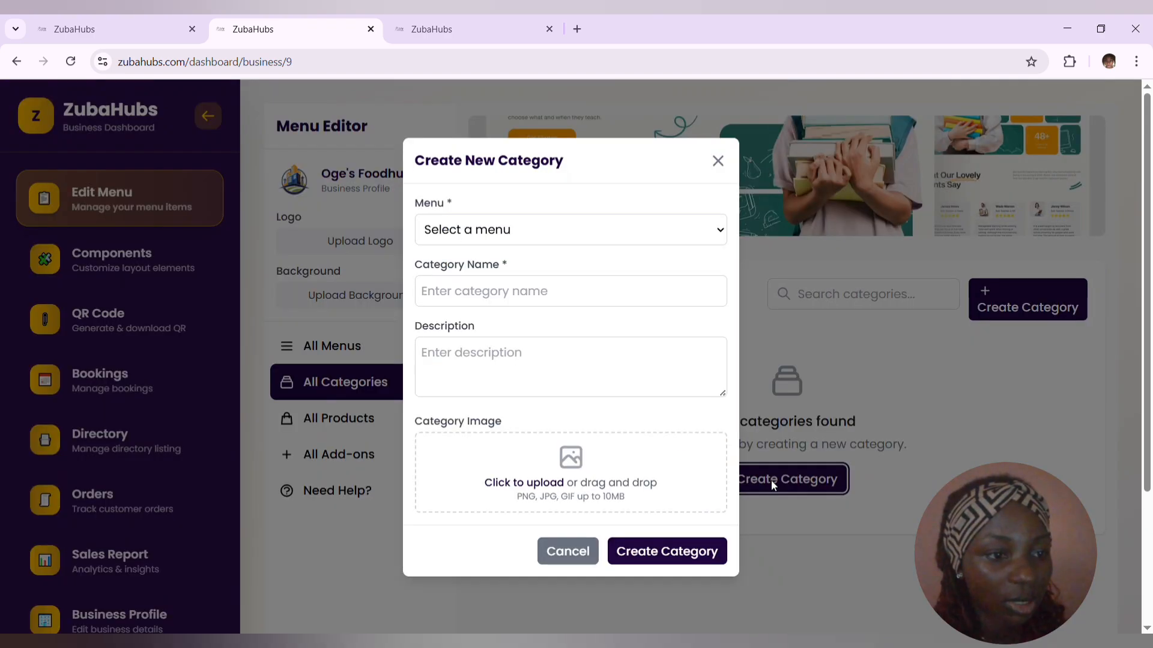
{"action": "left_click", "coordinate": [588, 237]}
{"action": "left_click", "coordinate": [558, 271]}
{"action": "left_click", "coordinate": [551, 301]}
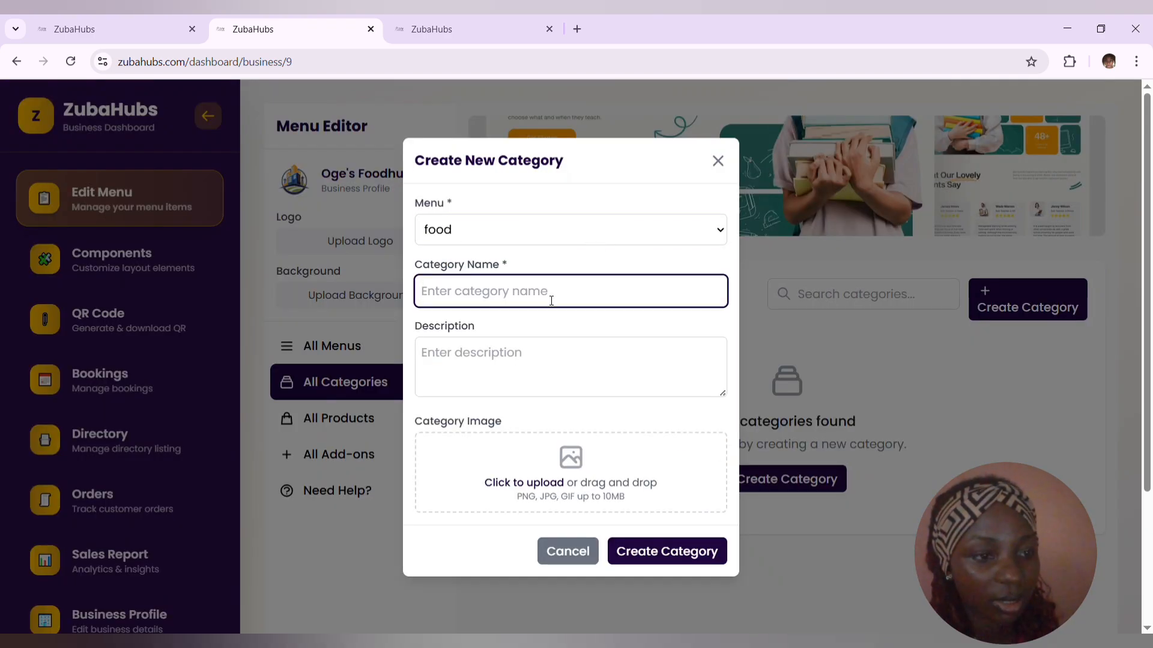
{"action": "type", "text": "B"}
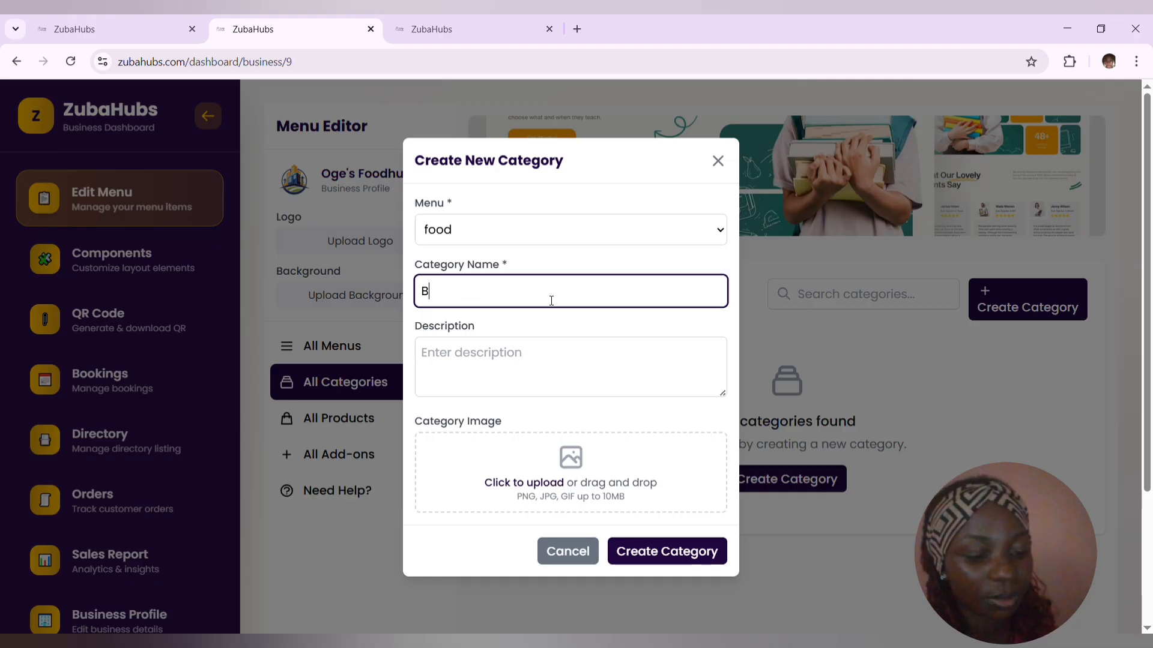
{"action": "type", "text": "reak"}
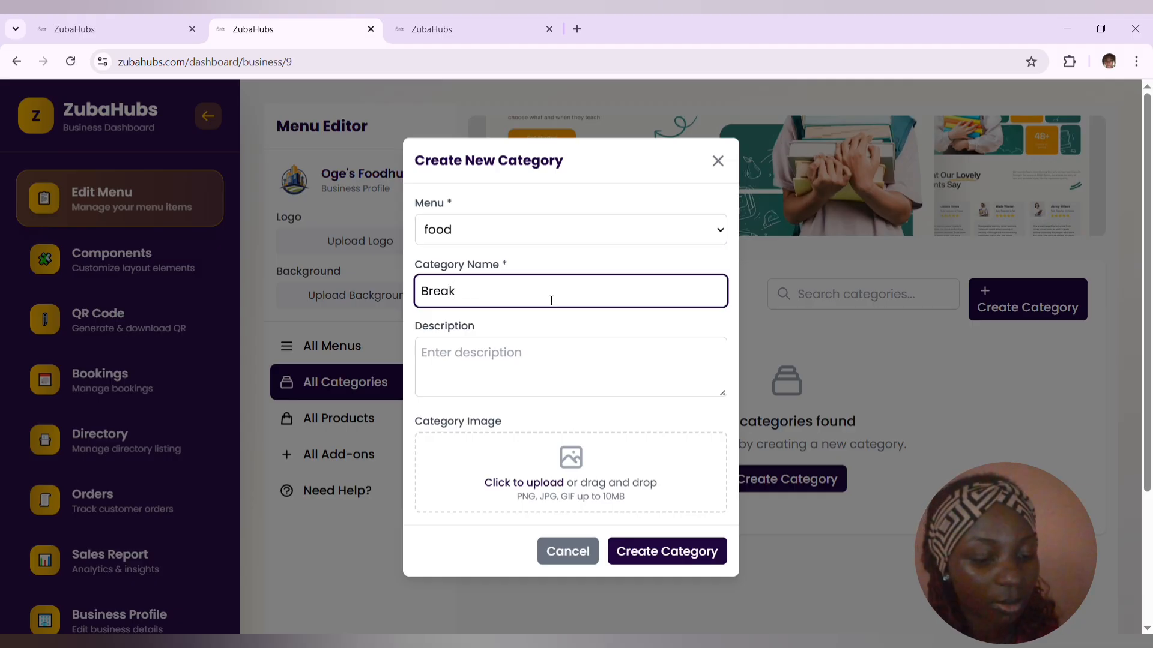
{"action": "type", "text": "fast"}
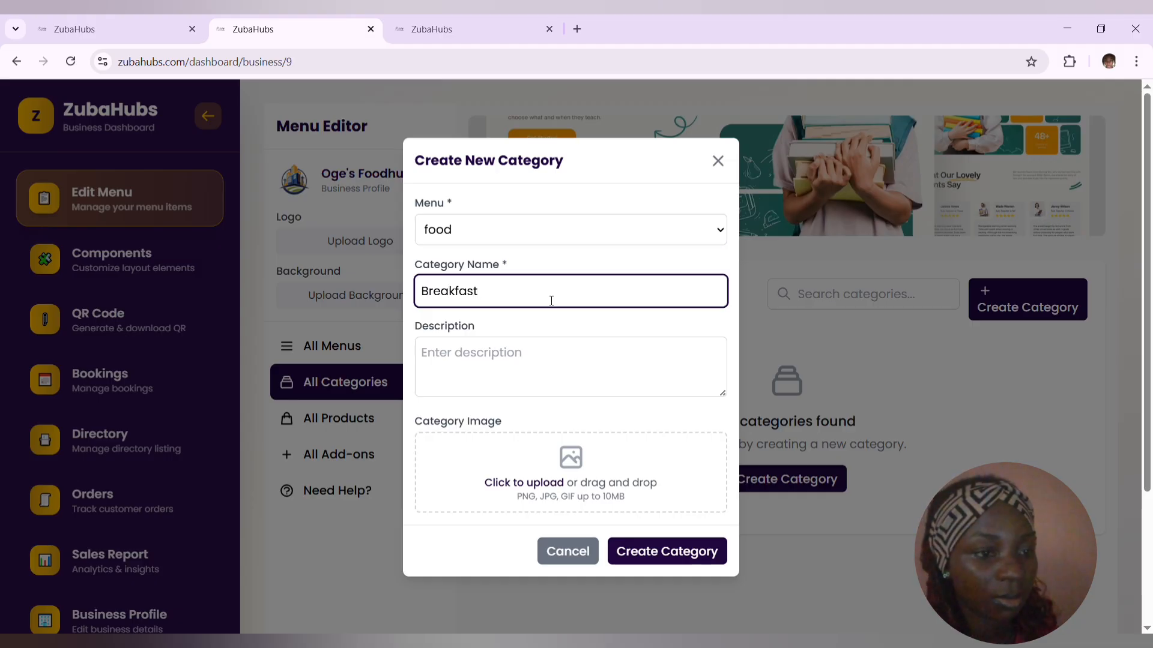
- Create the category with the description "whatever" and an uploaded category image
{"action": "left_click", "coordinate": [547, 357]}
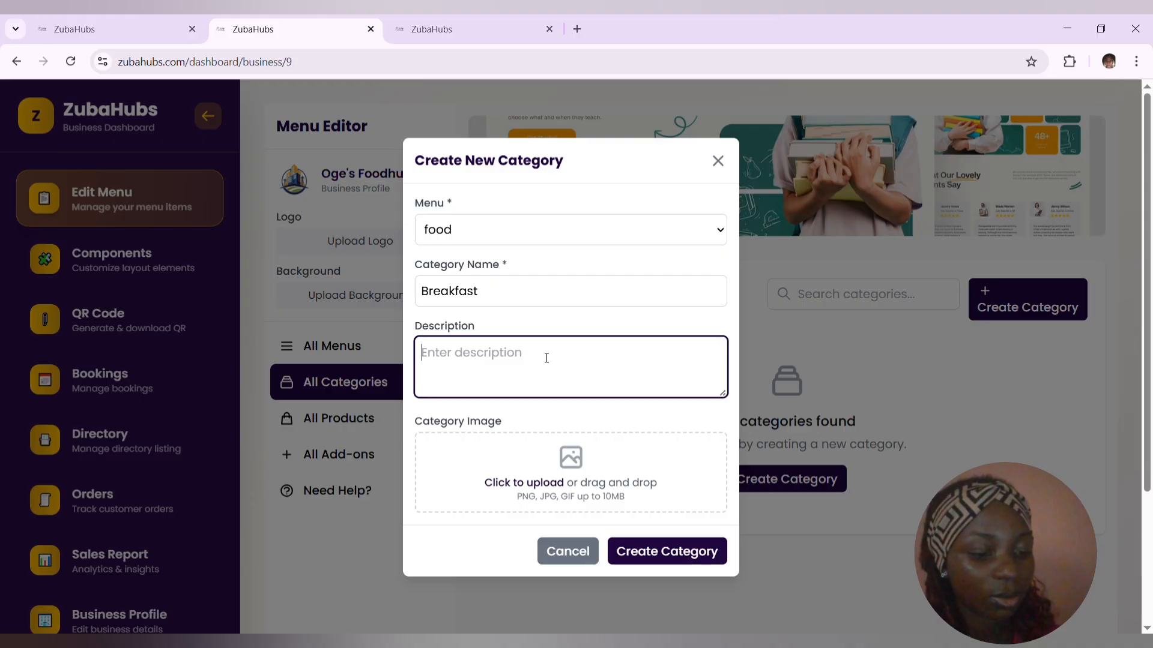
{"action": "type", "text": "whate"}
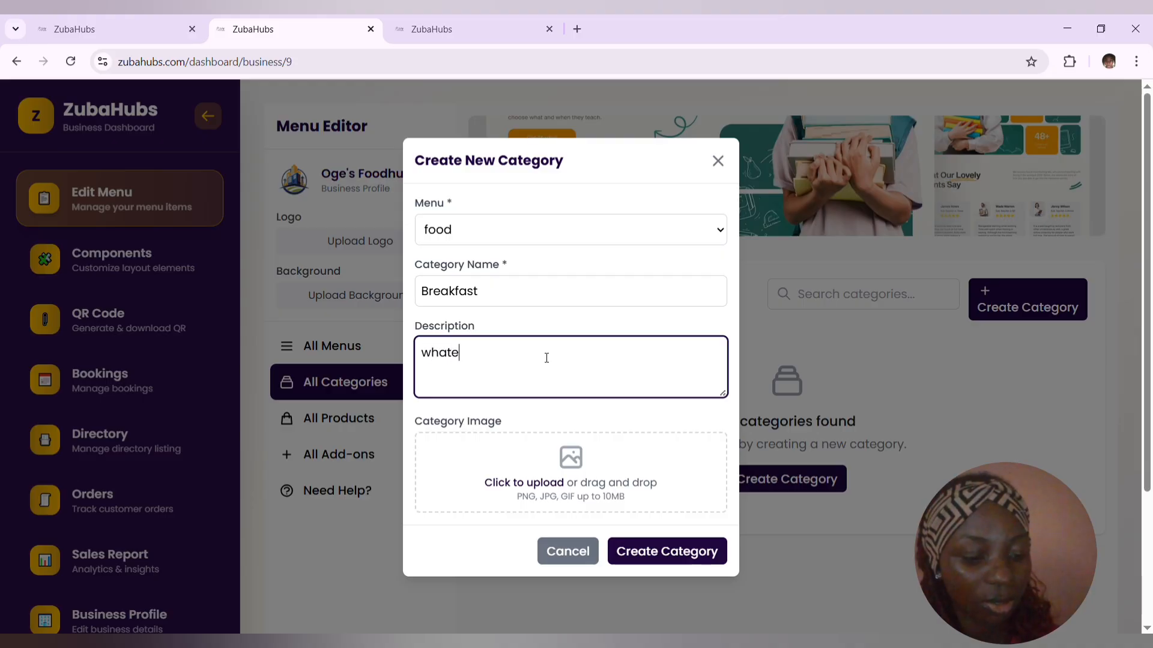
{"action": "type", "text": "ver"}
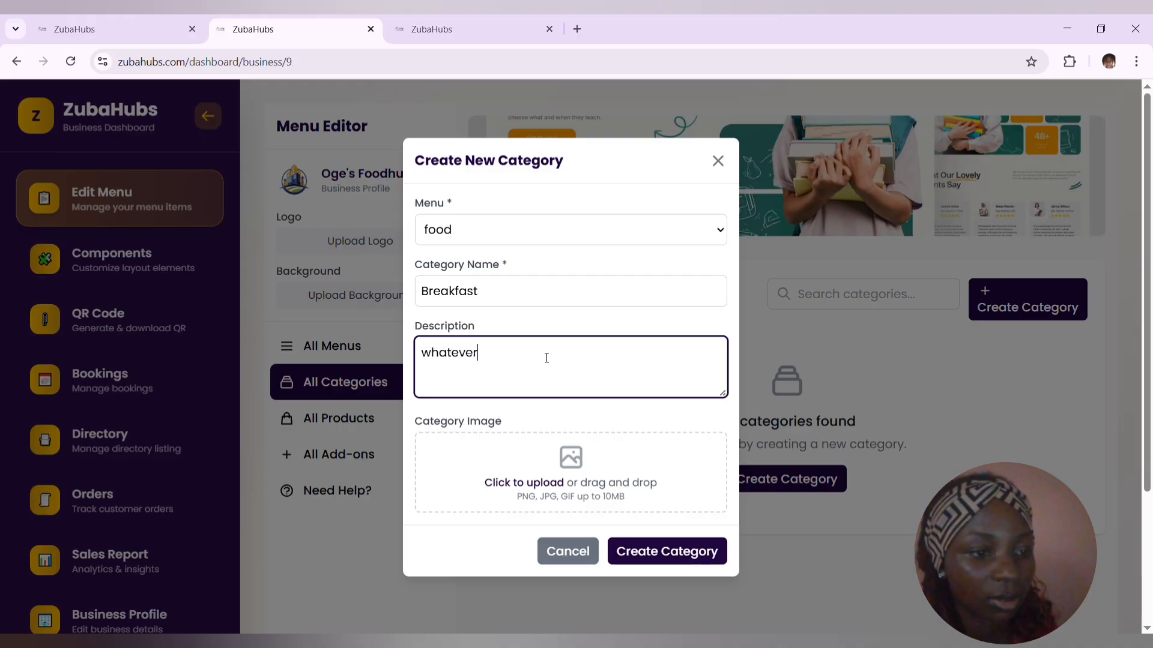
{"action": "left_click", "coordinate": [542, 480]}
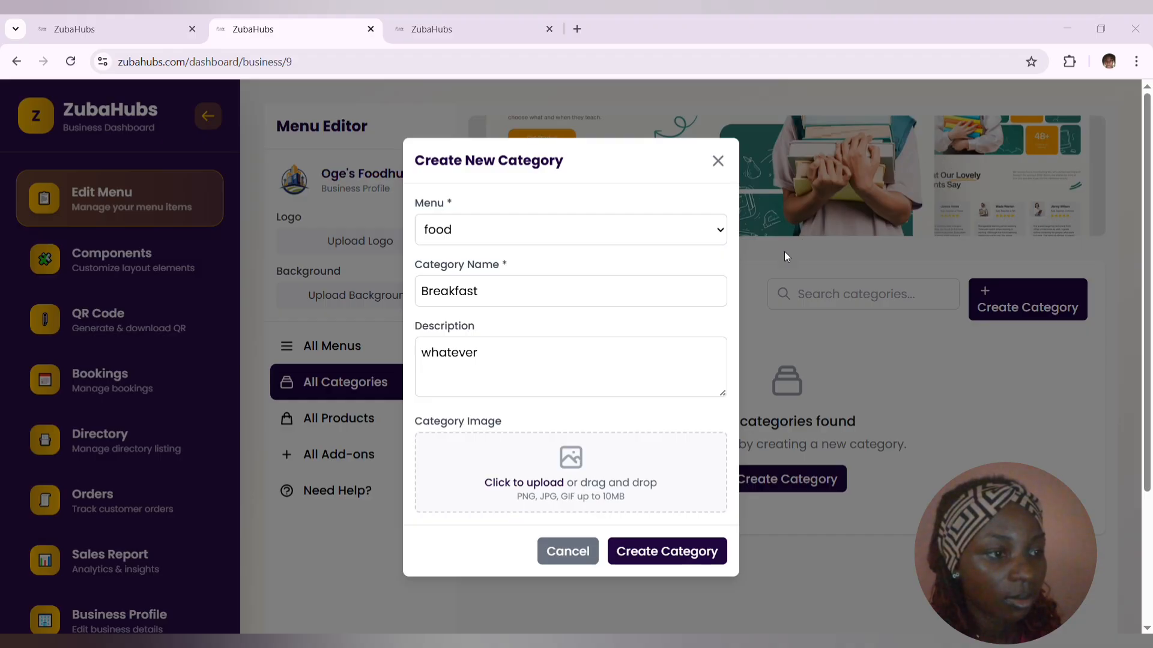
{"action": "left_click", "coordinate": [725, 254]}
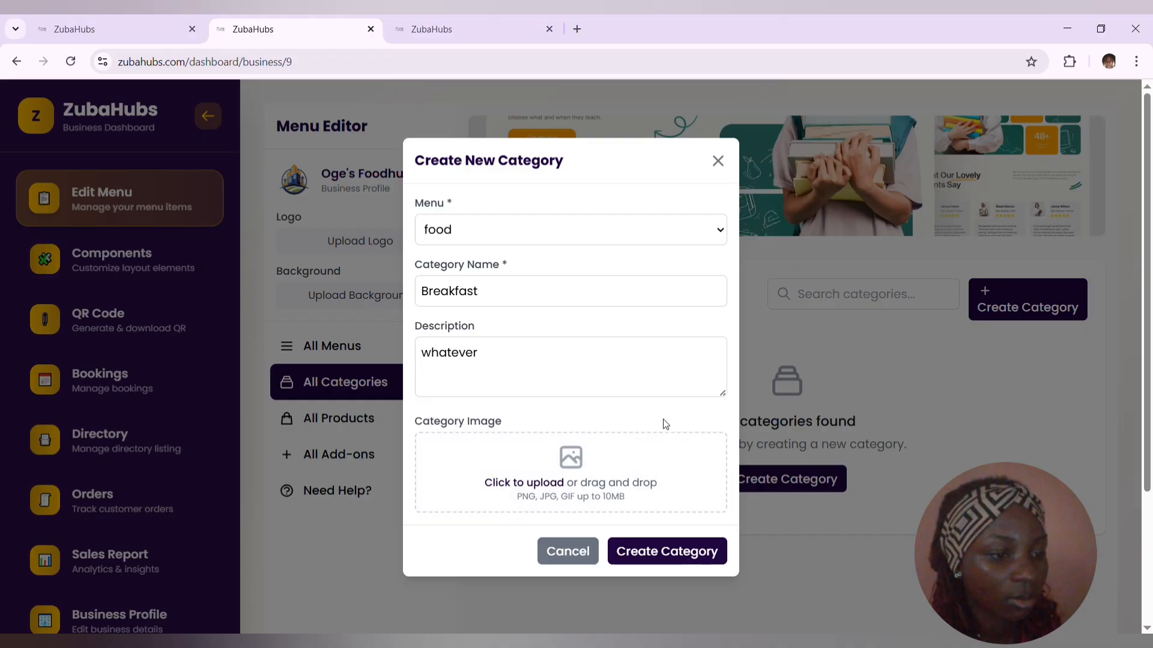
{"action": "left_click", "coordinate": [636, 554]}
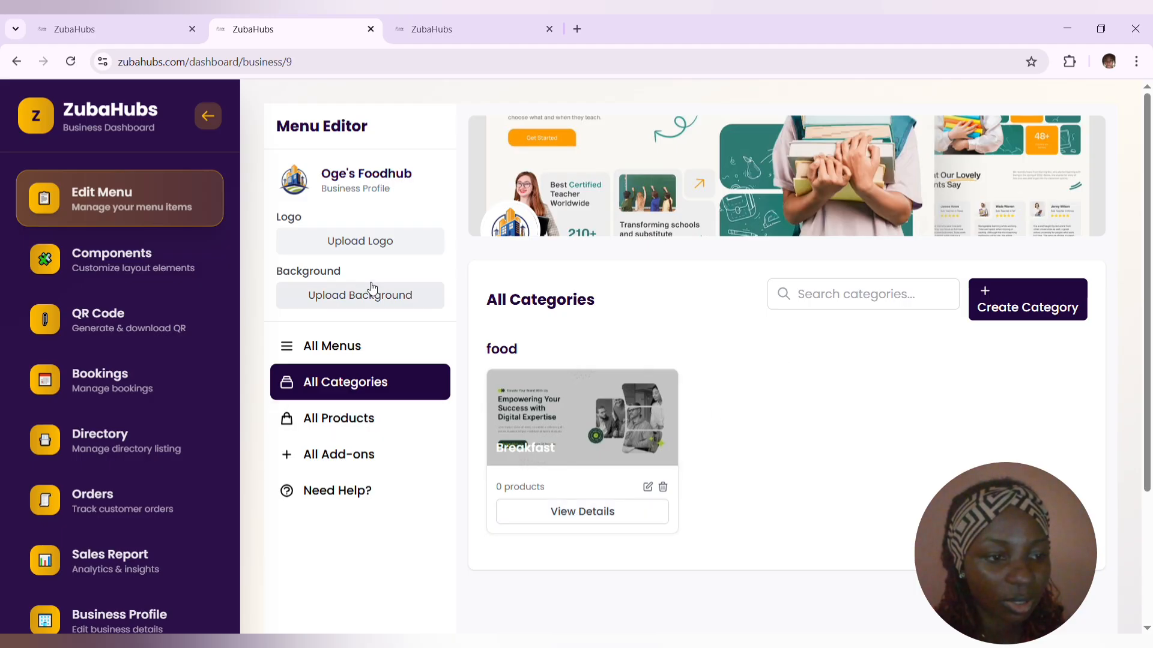
- Start a new product under the food menu's Breakfast category and name it "Noodles"
{"action": "left_click", "coordinate": [329, 422]}
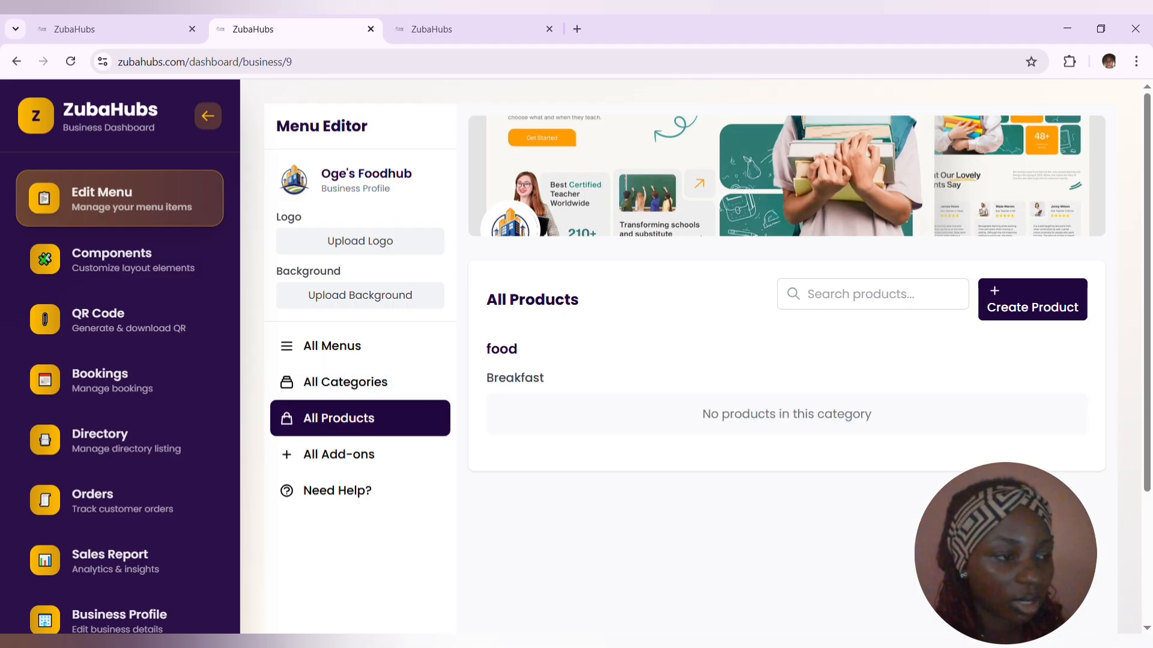
{"action": "left_click", "coordinate": [1034, 305]}
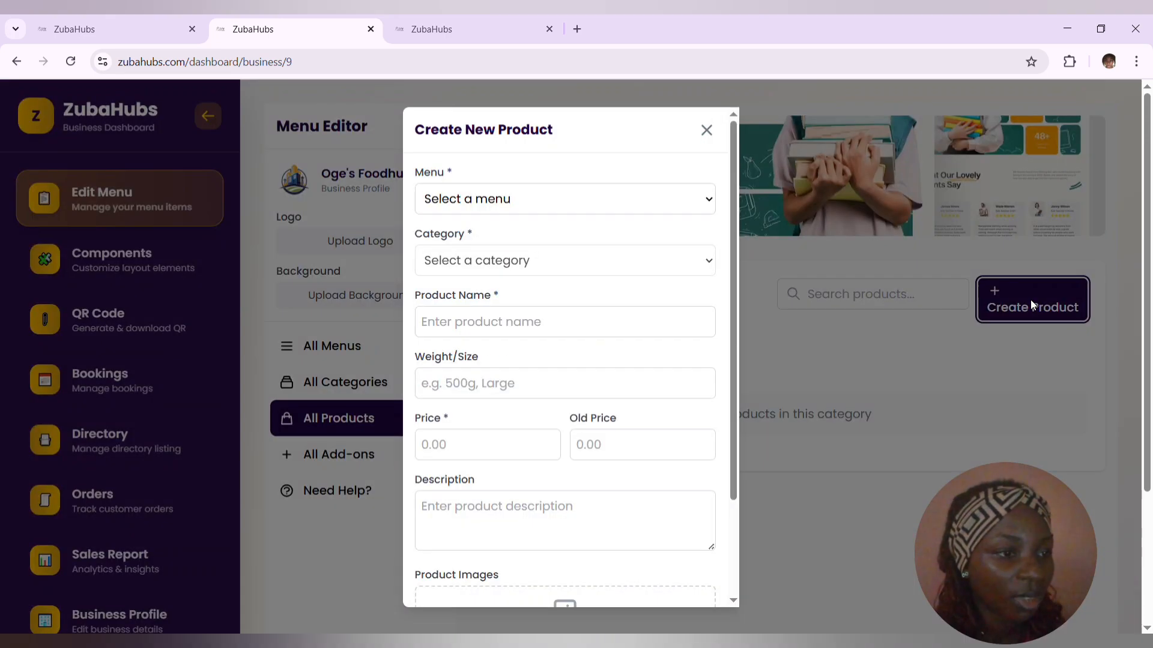
{"action": "left_click", "coordinate": [681, 203]}
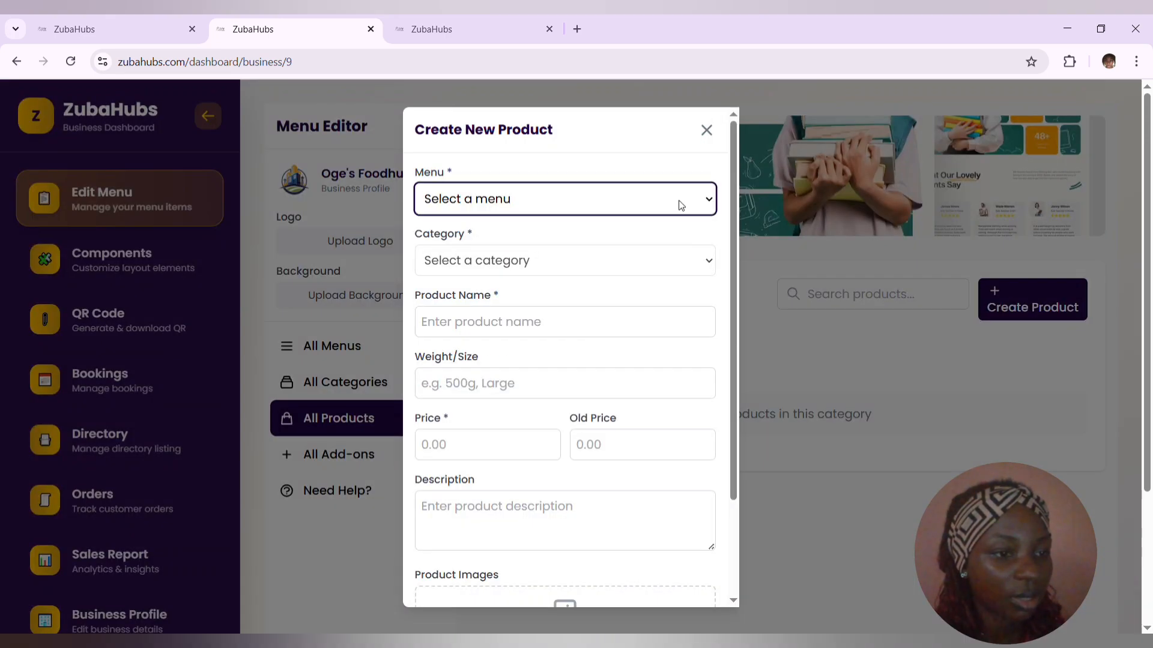
{"action": "left_click", "coordinate": [625, 251]}
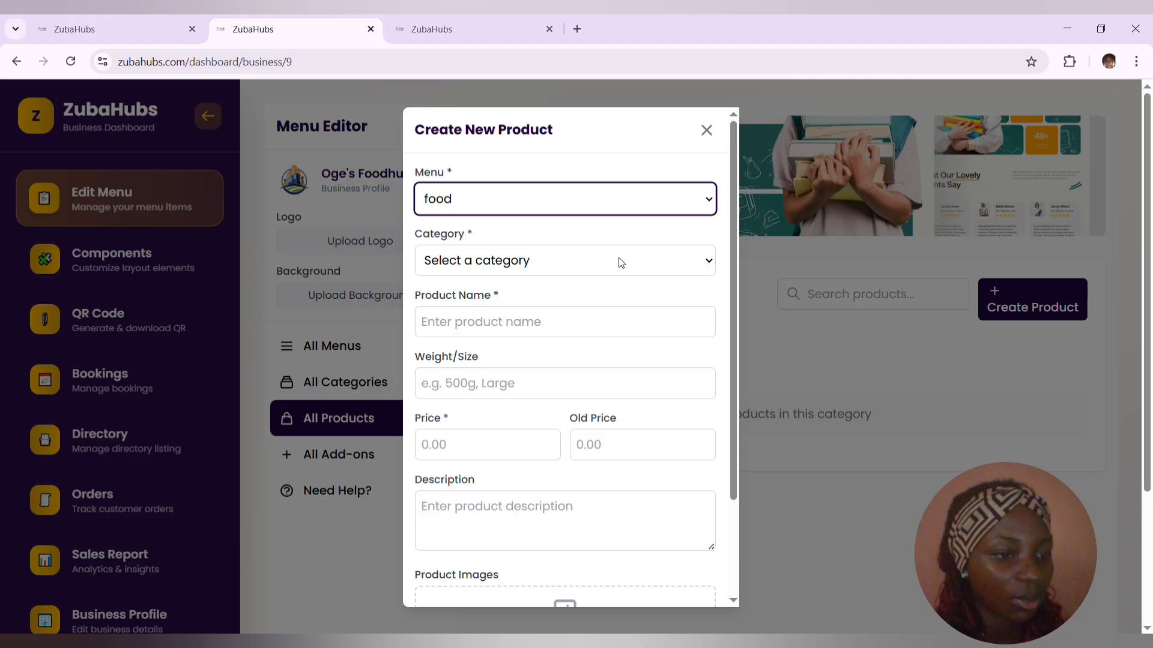
{"action": "left_click", "coordinate": [621, 260]}
{"action": "left_click", "coordinate": [578, 311]}
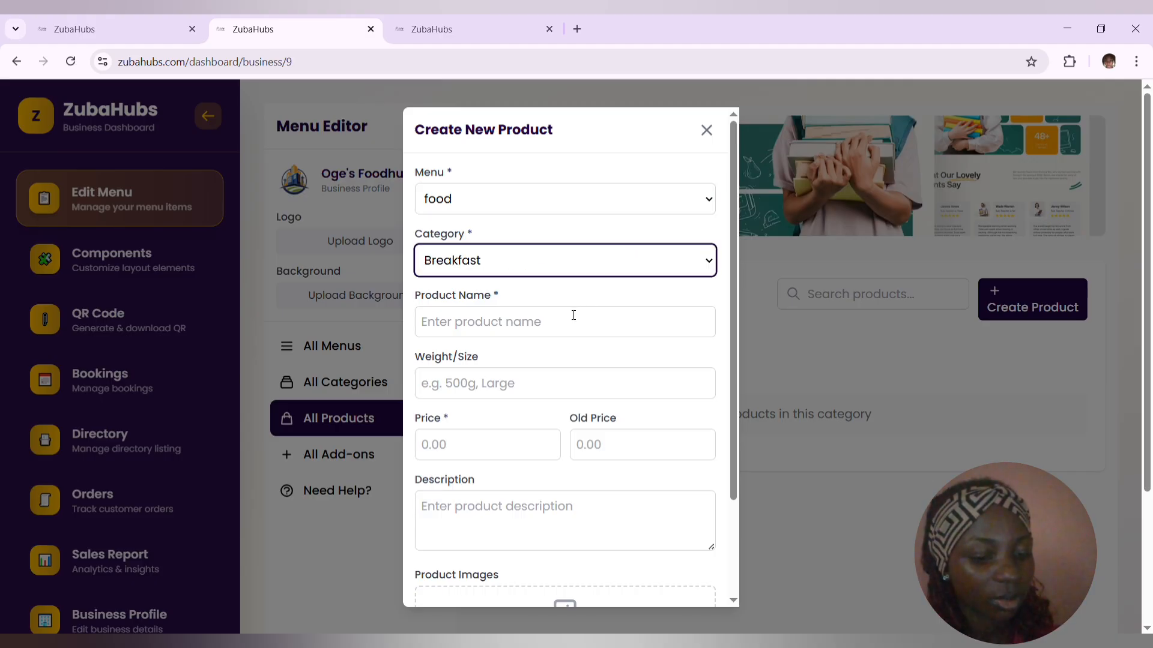
{"action": "left_click", "coordinate": [548, 330]}
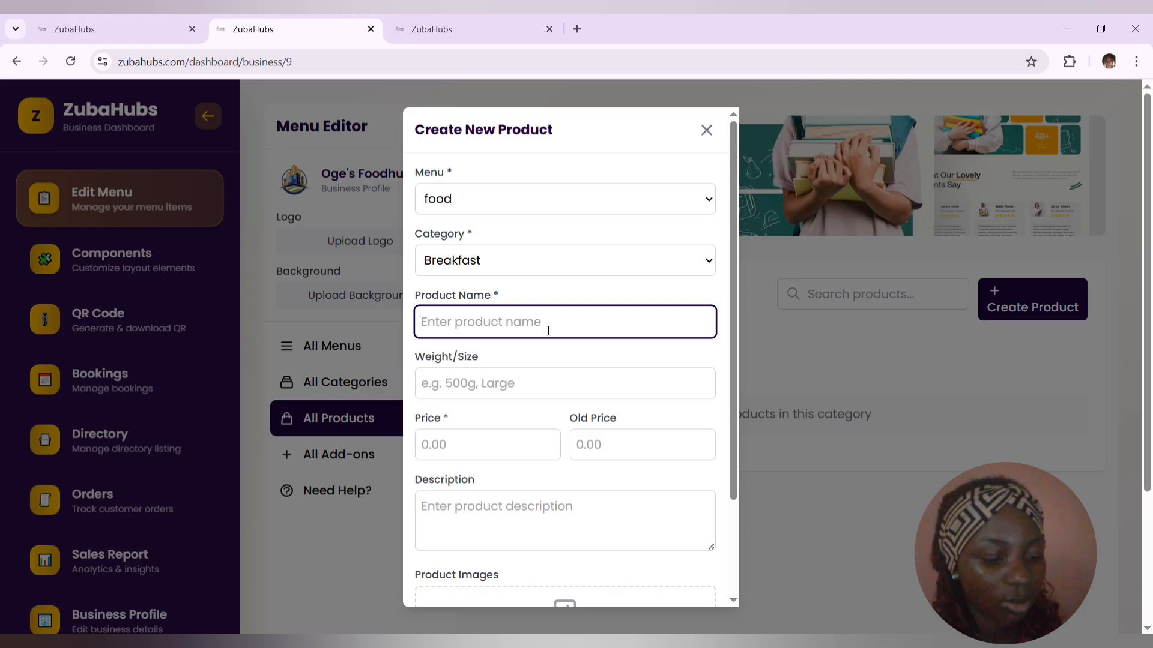
{"action": "type", "text": "N"}
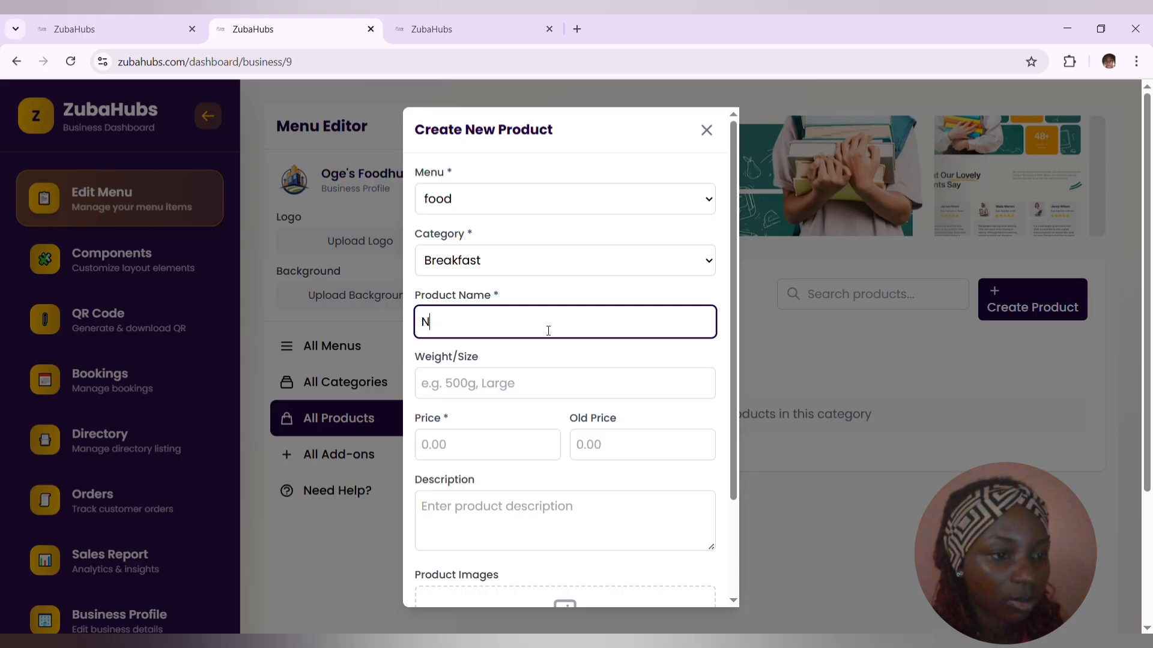
{"action": "type", "text": "oodles"}
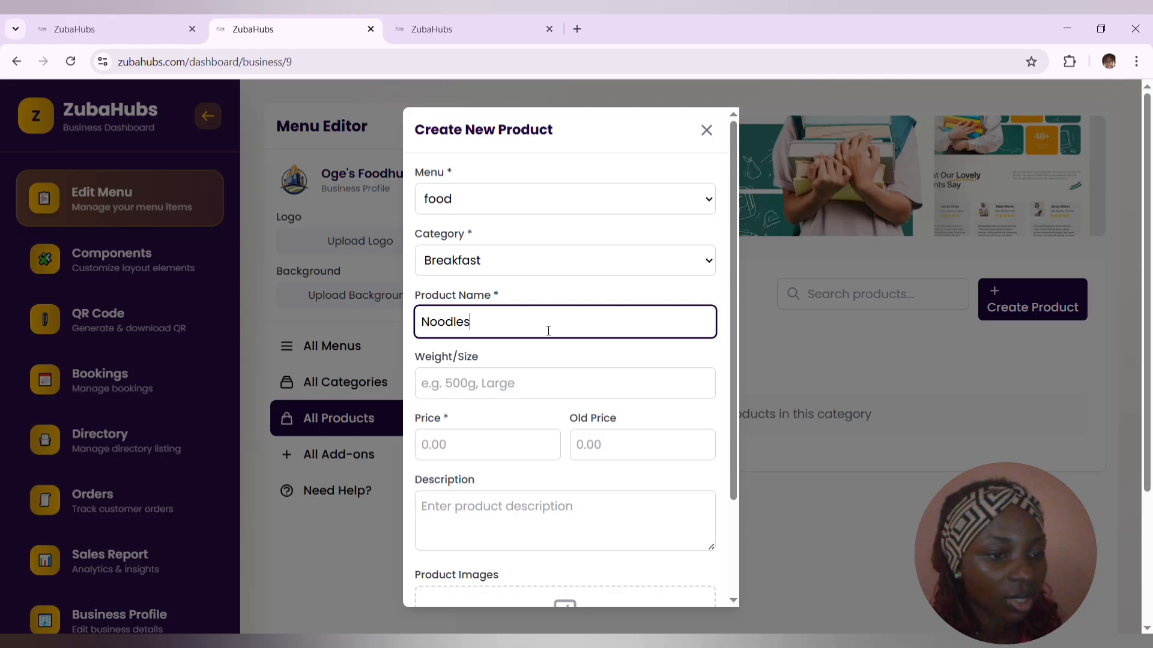
- Give the Noodles product a weight of 500g, a price of 3000 and an old price of 4000
{"action": "left_click", "coordinate": [472, 385]}
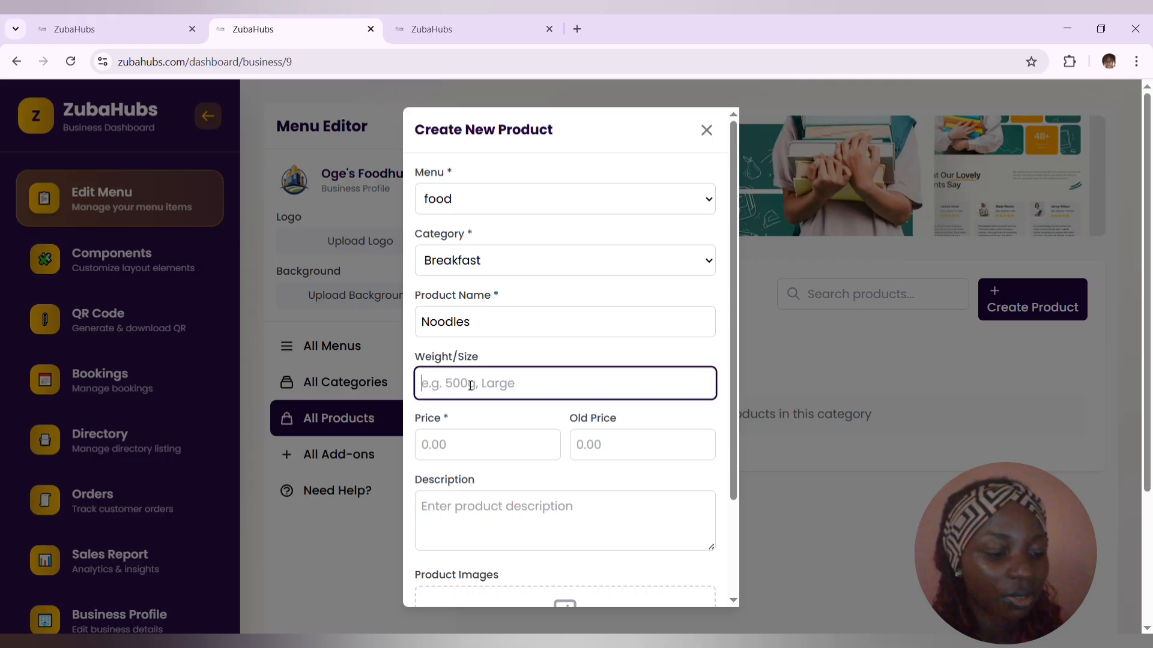
{"action": "type", "text": "500g"}
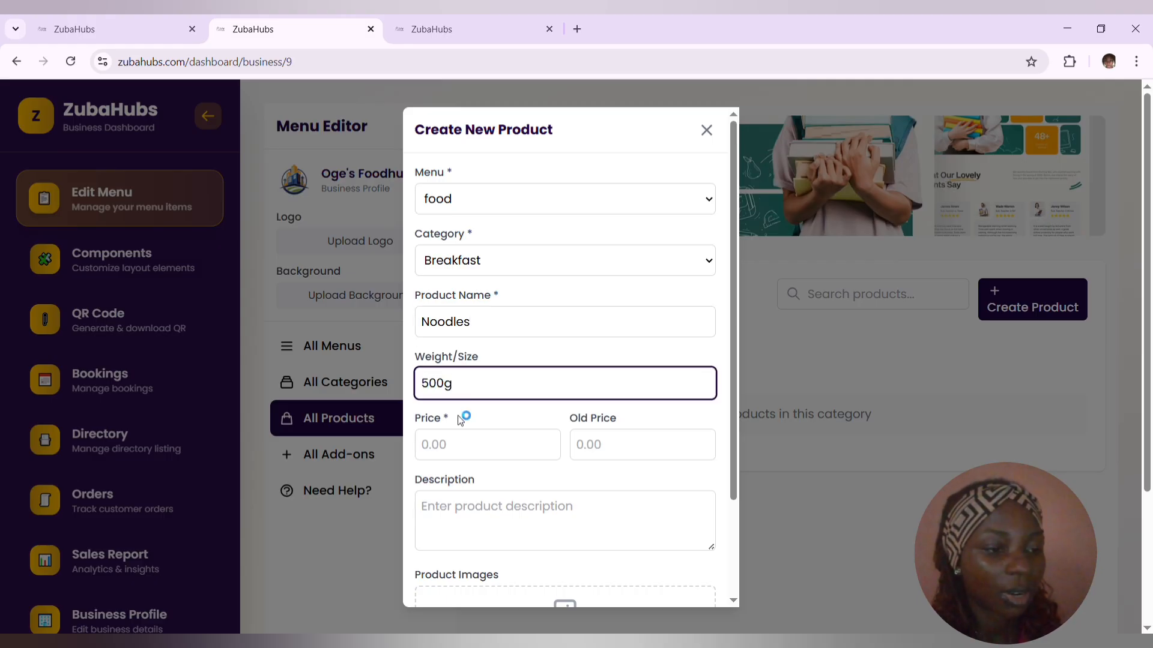
{"action": "left_click", "coordinate": [454, 449]}
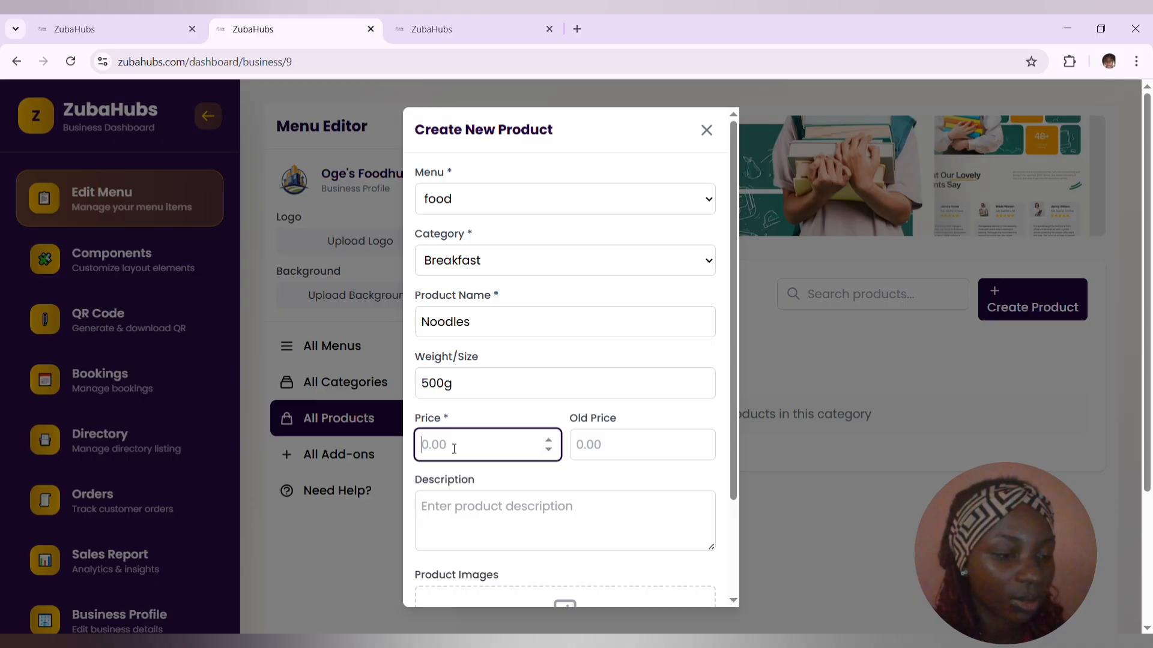
{"action": "type", "text": "3000"}
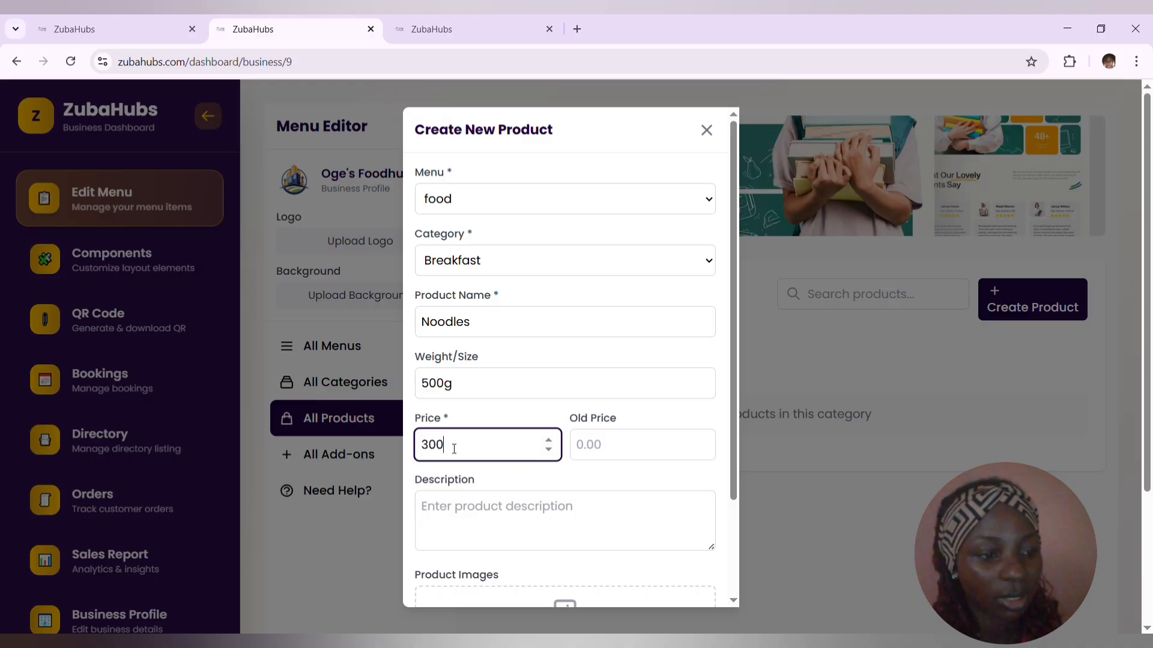
{"action": "left_click", "coordinate": [618, 446]}
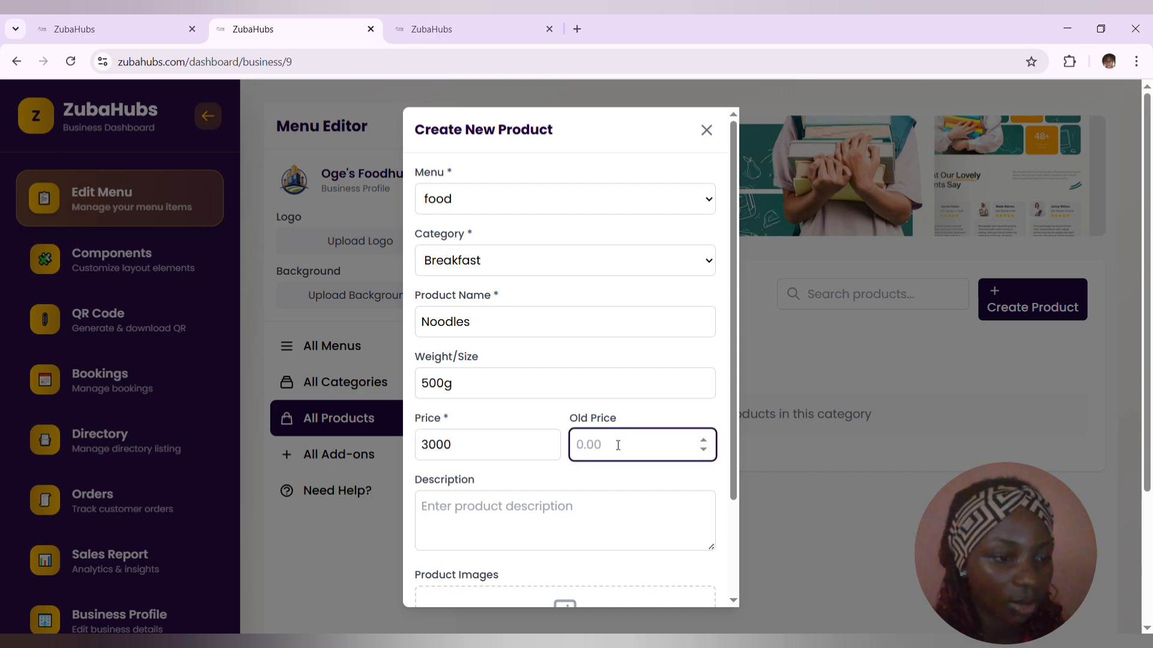
{"action": "type", "text": "4000"}
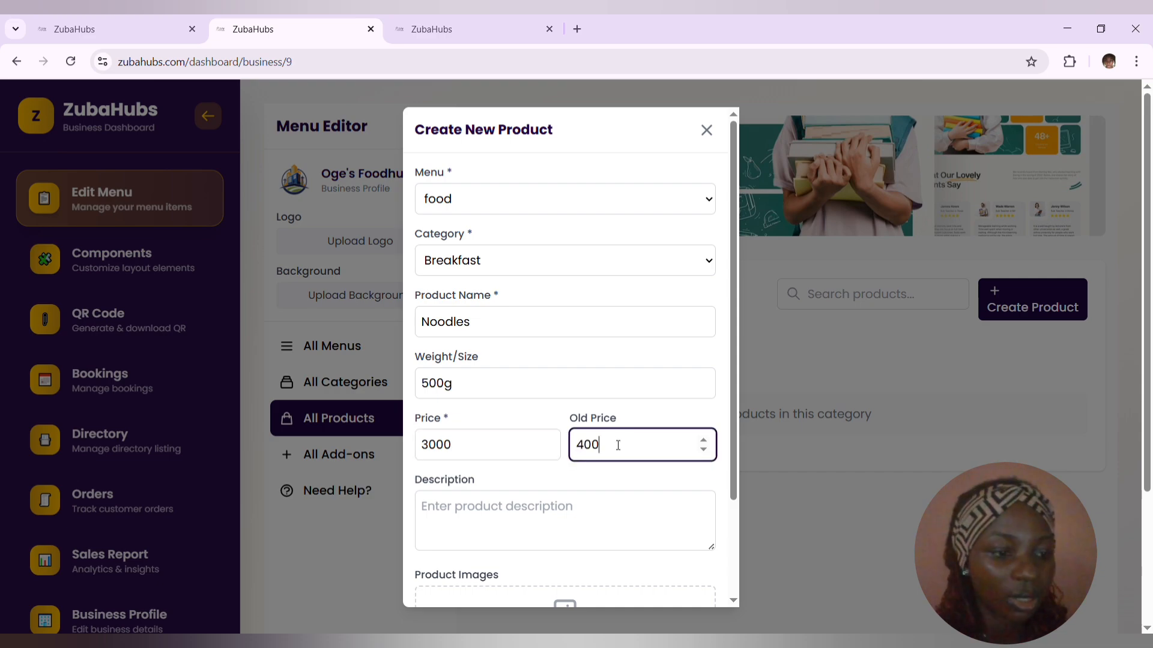
- Create the Noodles product with the description "rrrr" and an uploaded product image
{"action": "left_click", "coordinate": [585, 510]}
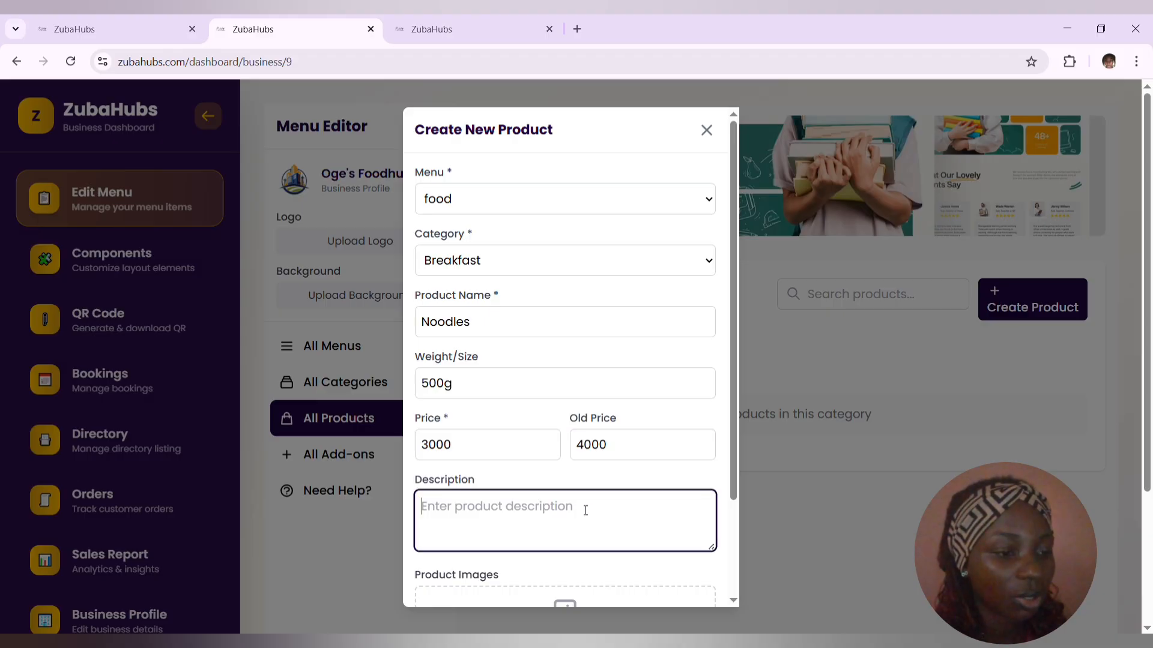
{"action": "type", "text": "rrrr"}
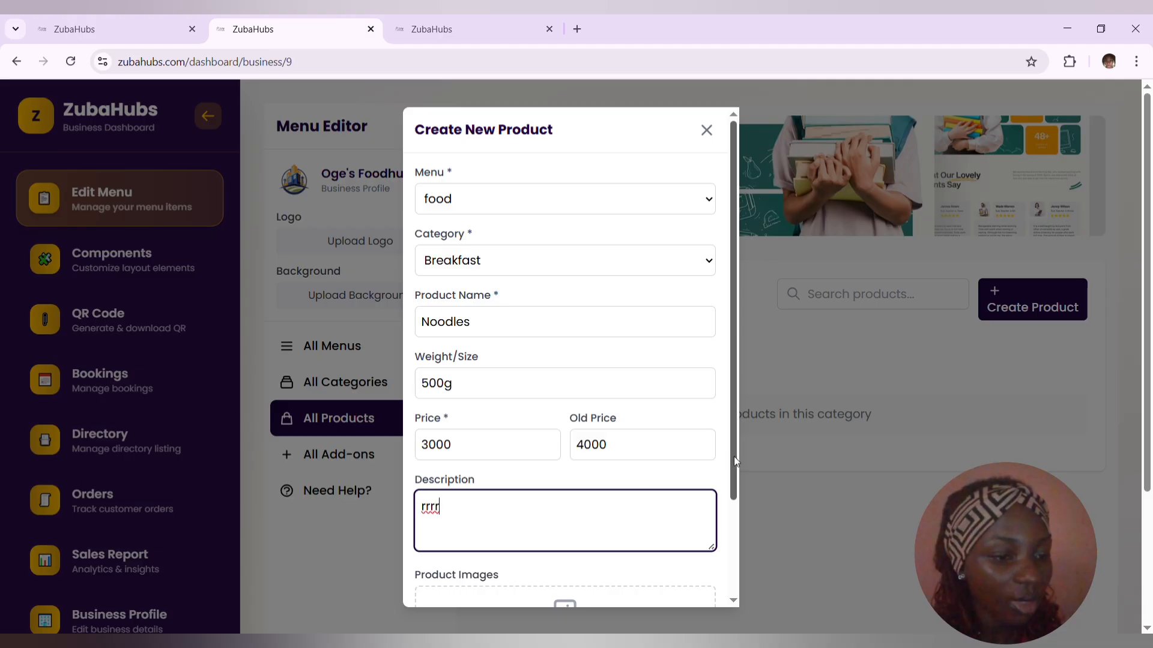
{"action": "scroll", "coordinate": [723, 492], "scroll_direction": "down", "scroll_amount": 2}
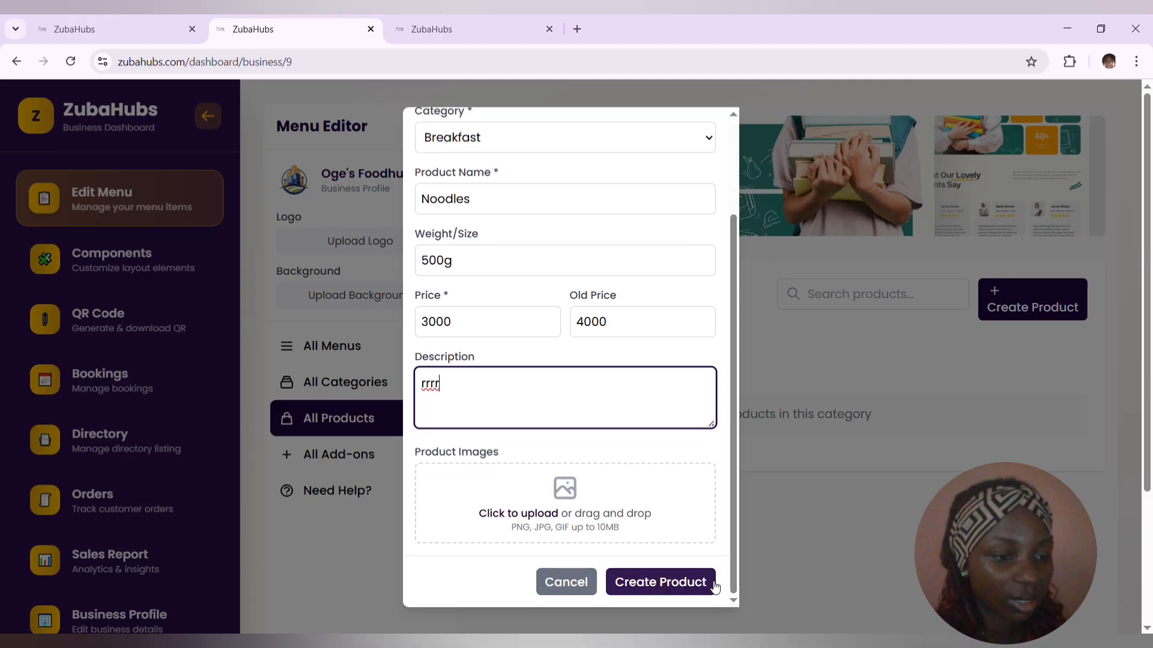
{"action": "left_click", "coordinate": [543, 517]}
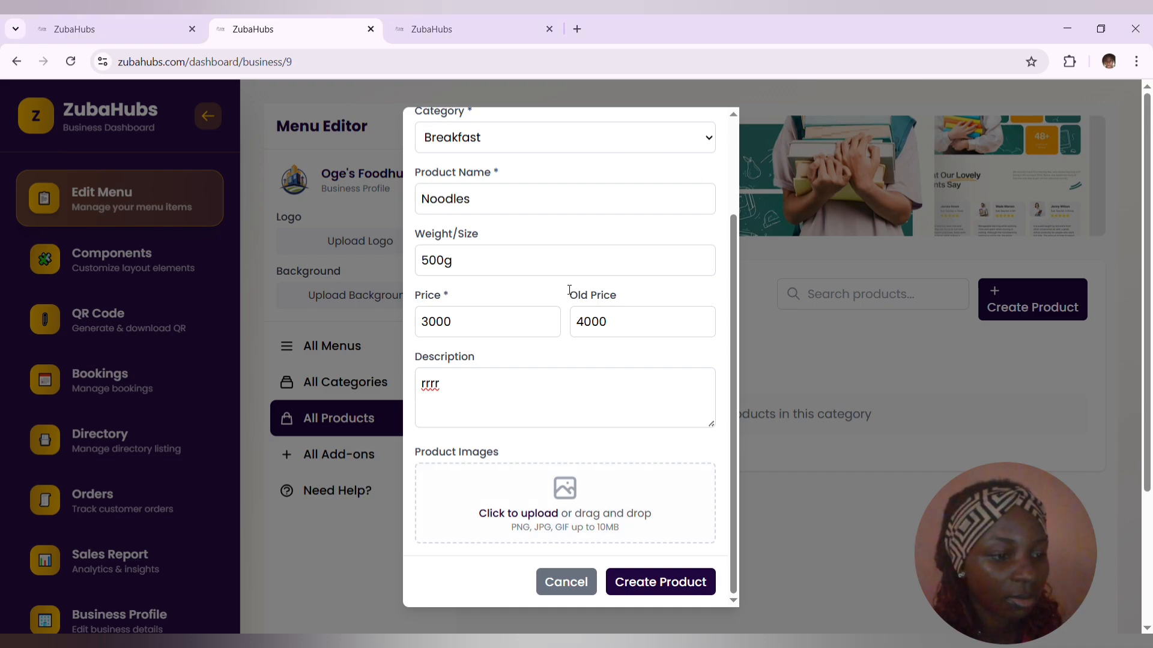
{"action": "left_click", "coordinate": [659, 585]}
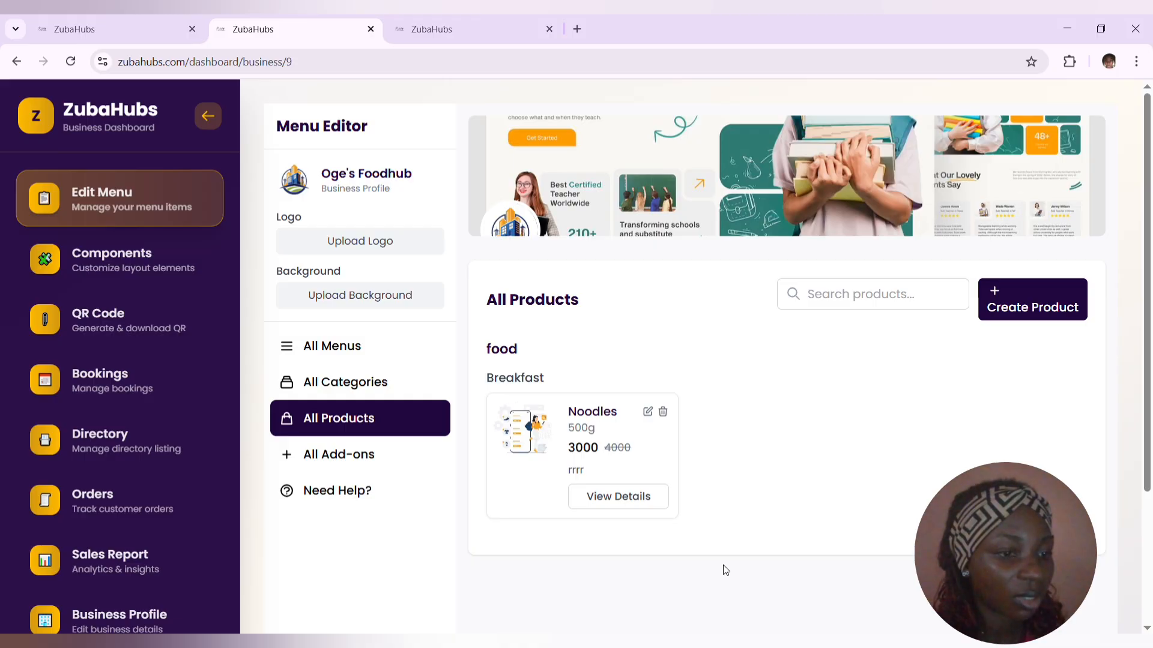
- Start another product under the food menu's Breakfast category and name it "Bread"
{"action": "left_click", "coordinate": [1028, 309]}
{"action": "left_click", "coordinate": [533, 199]}
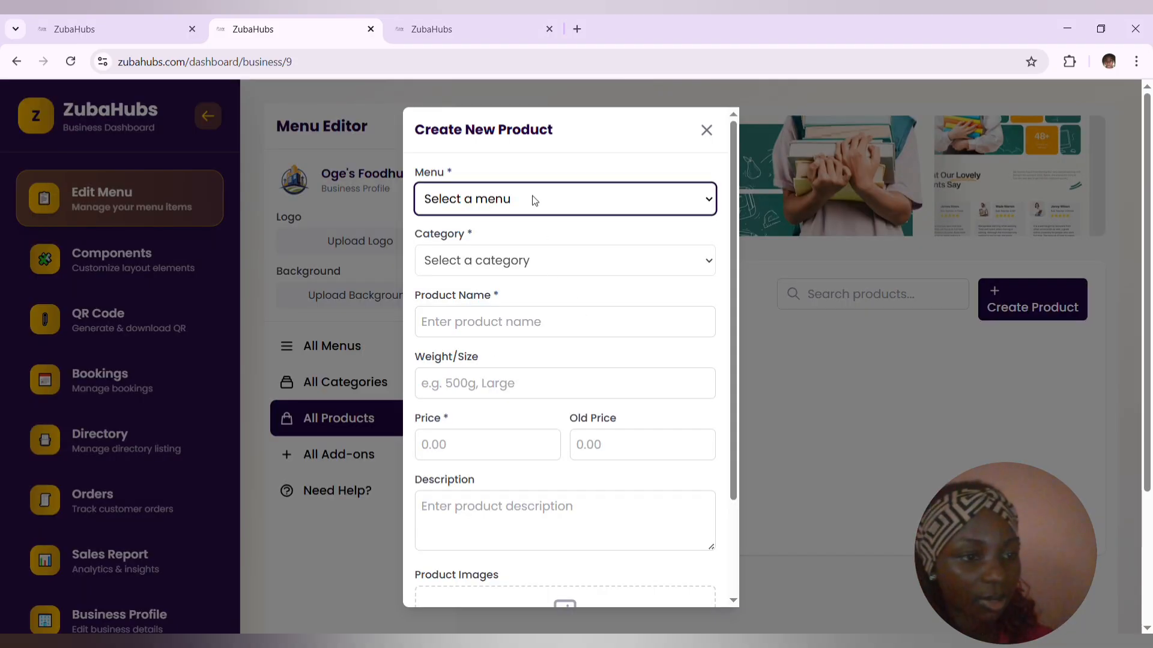
{"action": "left_click", "coordinate": [516, 228]}
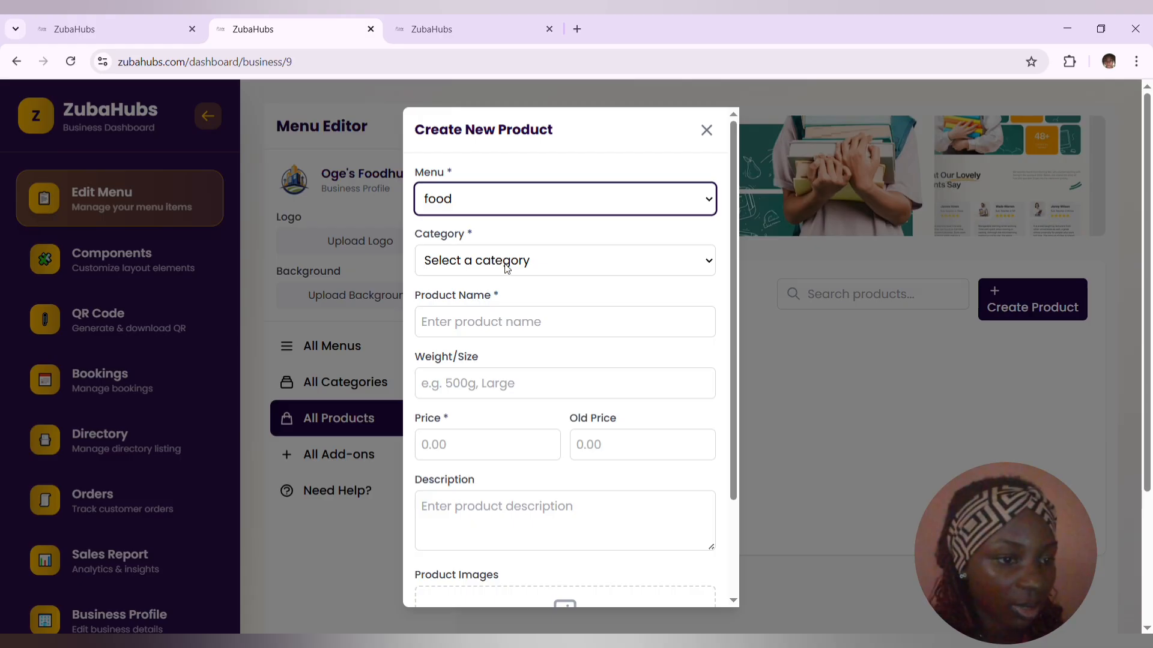
{"action": "left_click", "coordinate": [506, 266]}
{"action": "left_click", "coordinate": [504, 312]}
{"action": "left_click", "coordinate": [505, 327]}
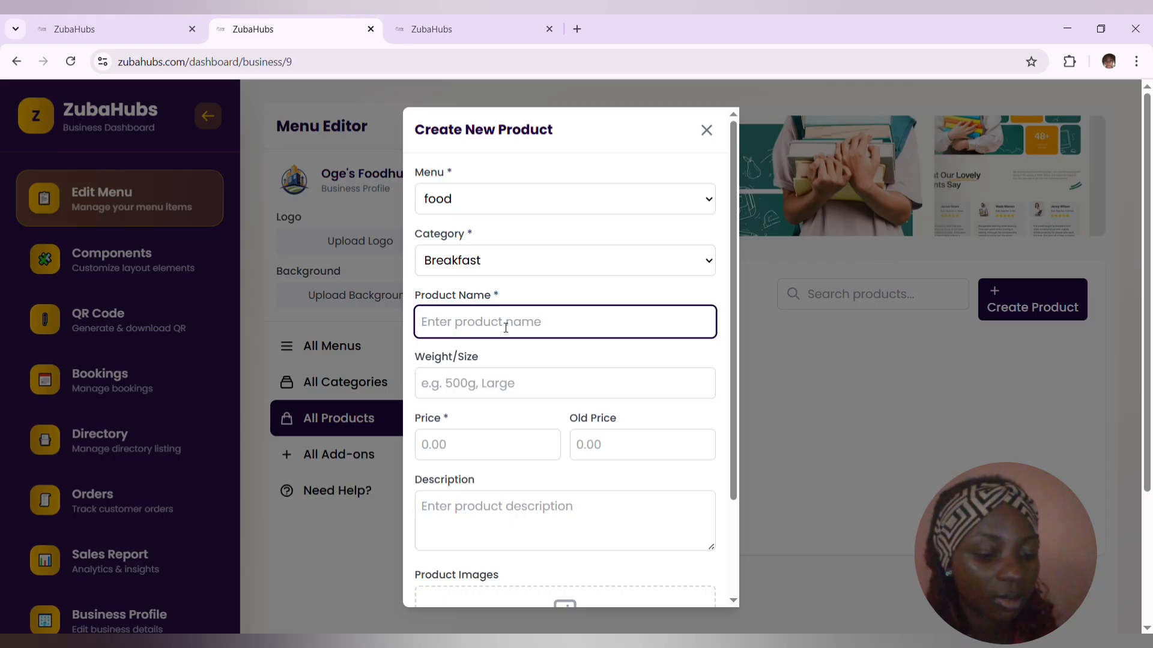
{"action": "type", "text": "Bread"}
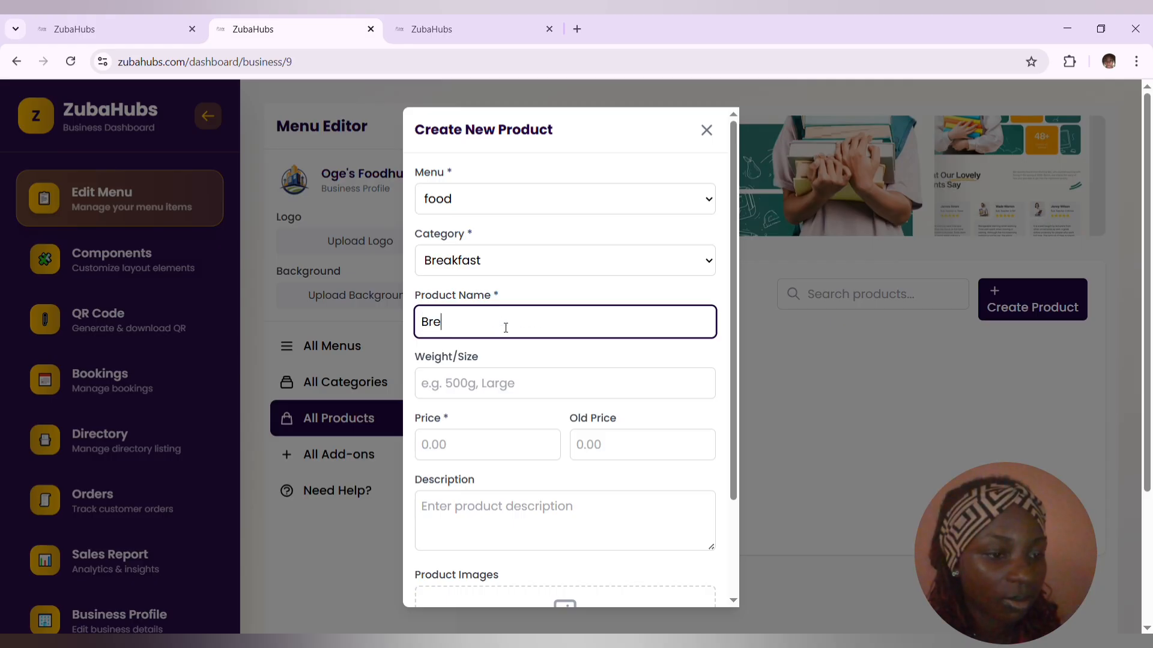
- Set the Bread product's price to 4000 and its old price to 4500, leaving the weight blank
{"action": "left_click", "coordinate": [475, 392]}
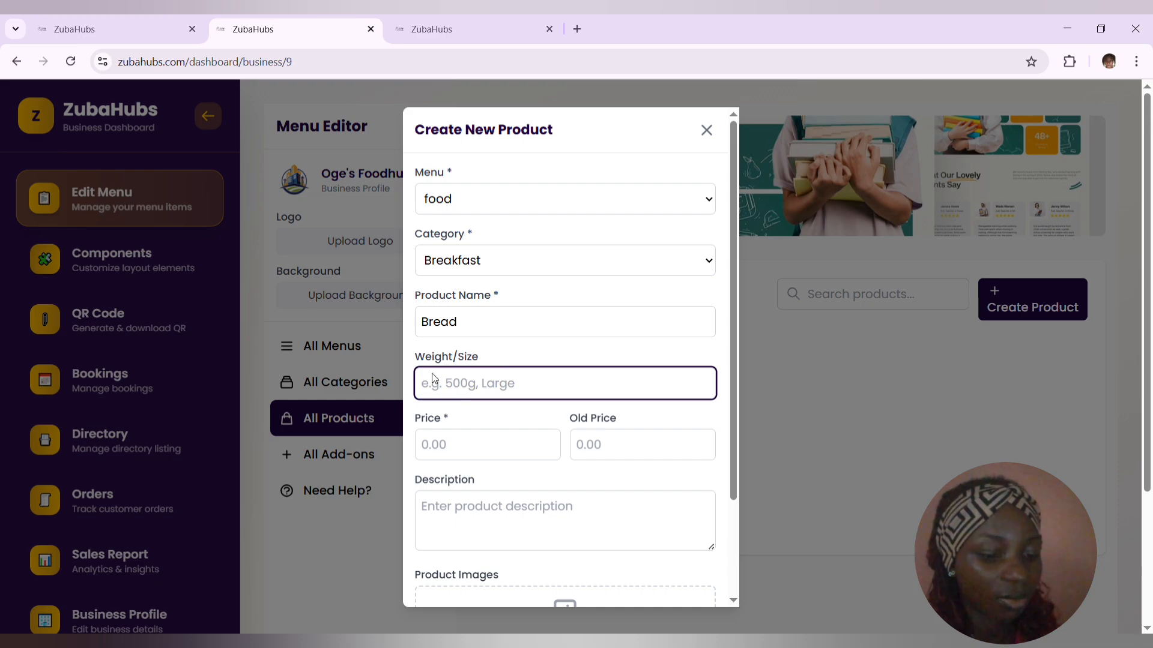
{"action": "left_click", "coordinate": [472, 455]}
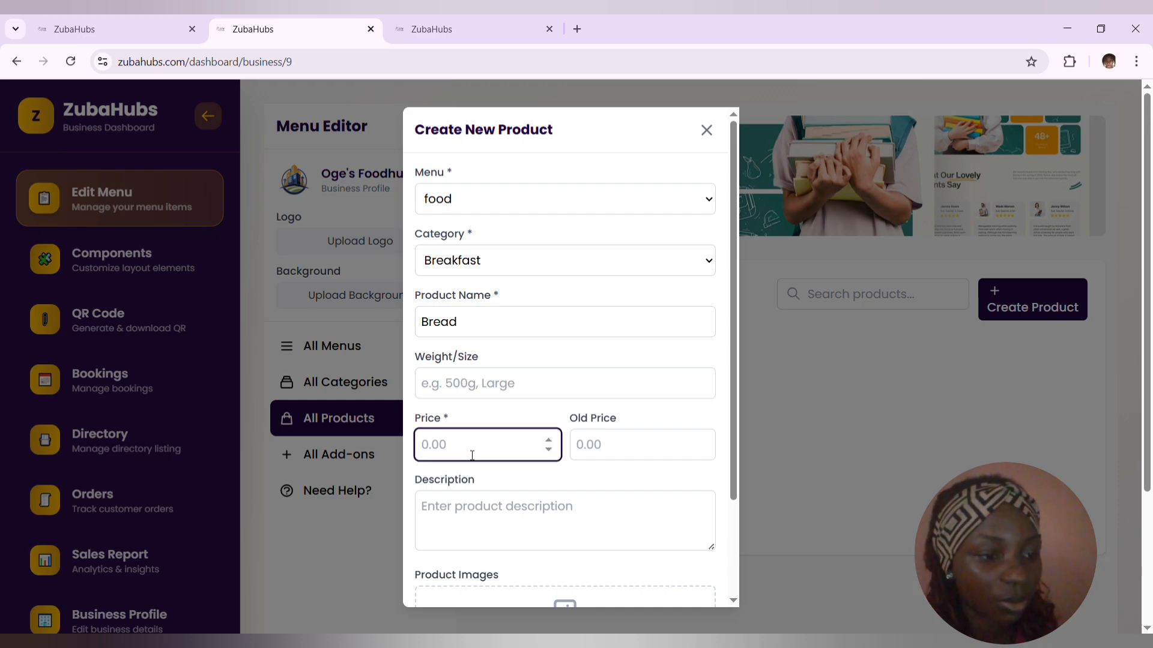
{"action": "type", "text": "4000"}
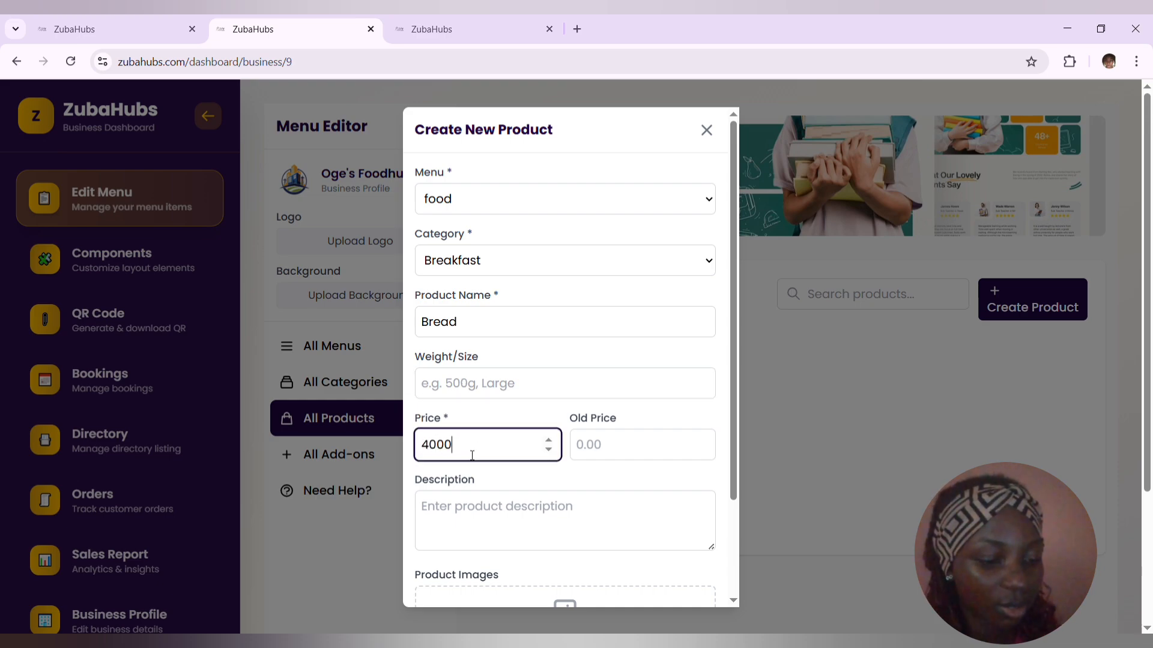
{"action": "left_click", "coordinate": [635, 451]}
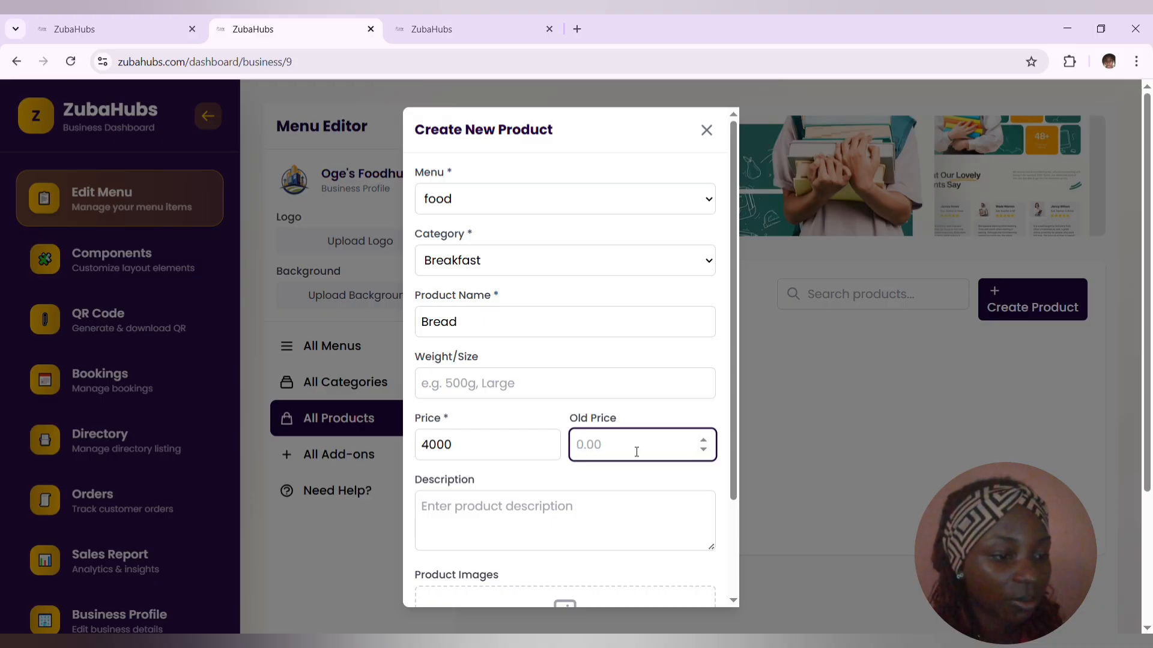
{"action": "type", "text": "4500"}
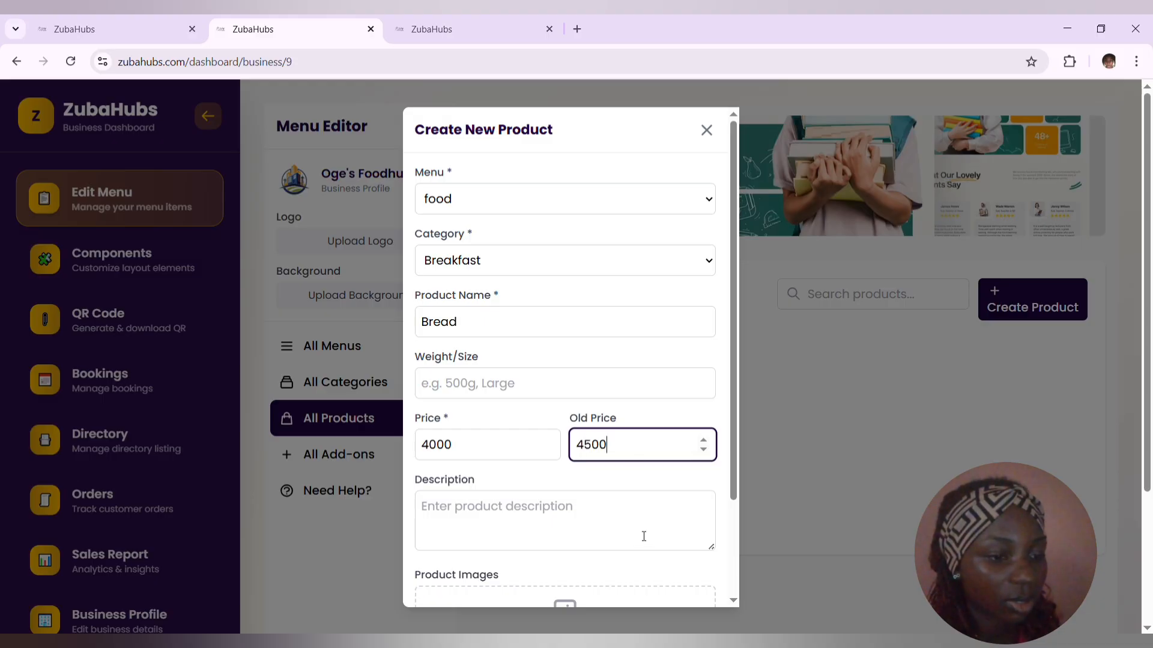
- Upload a product image for Bread and create the product without a description
{"action": "scroll", "coordinate": [728, 470], "scroll_direction": "down", "scroll_amount": 2}
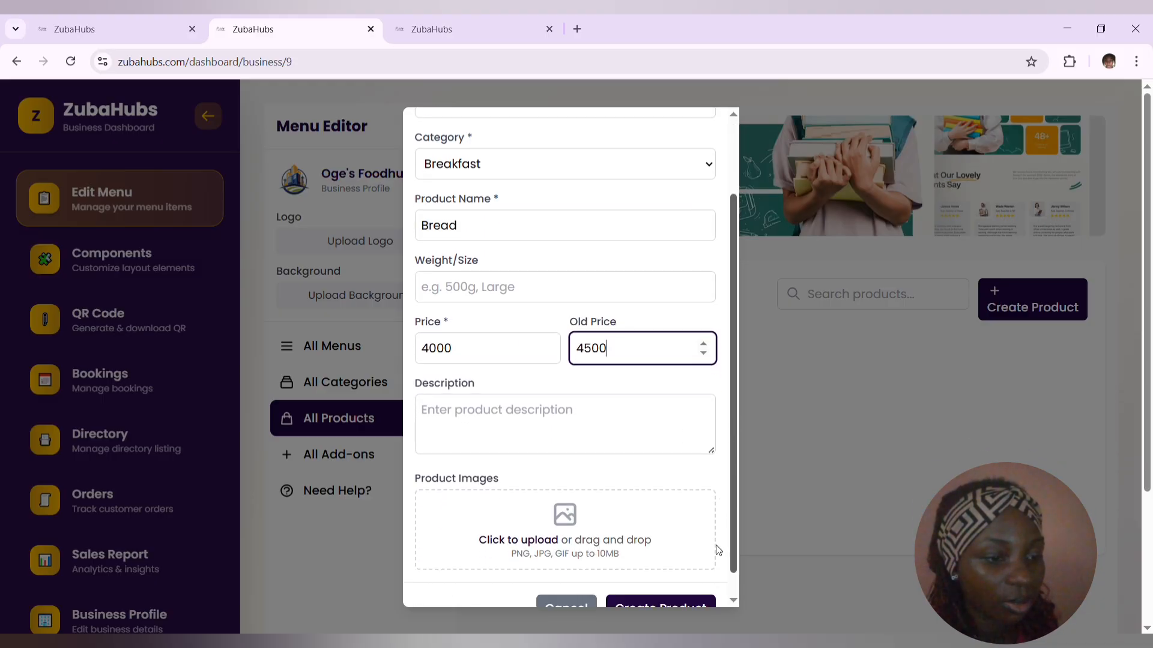
{"action": "left_click", "coordinate": [534, 518]}
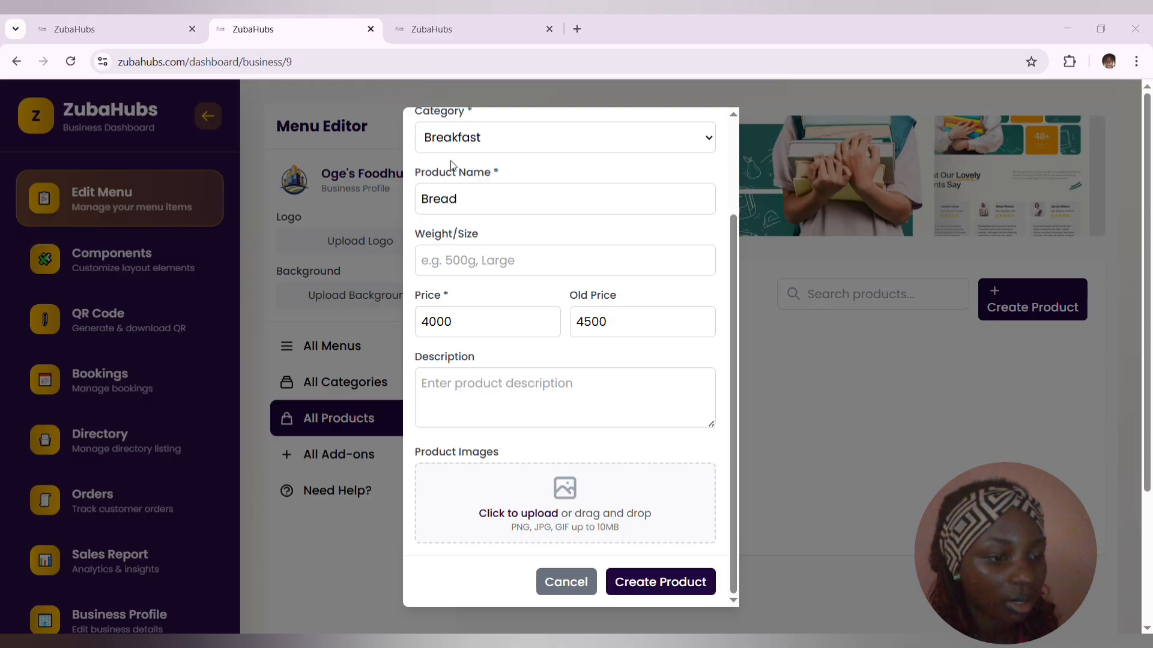
{"action": "left_click", "coordinate": [646, 582]}
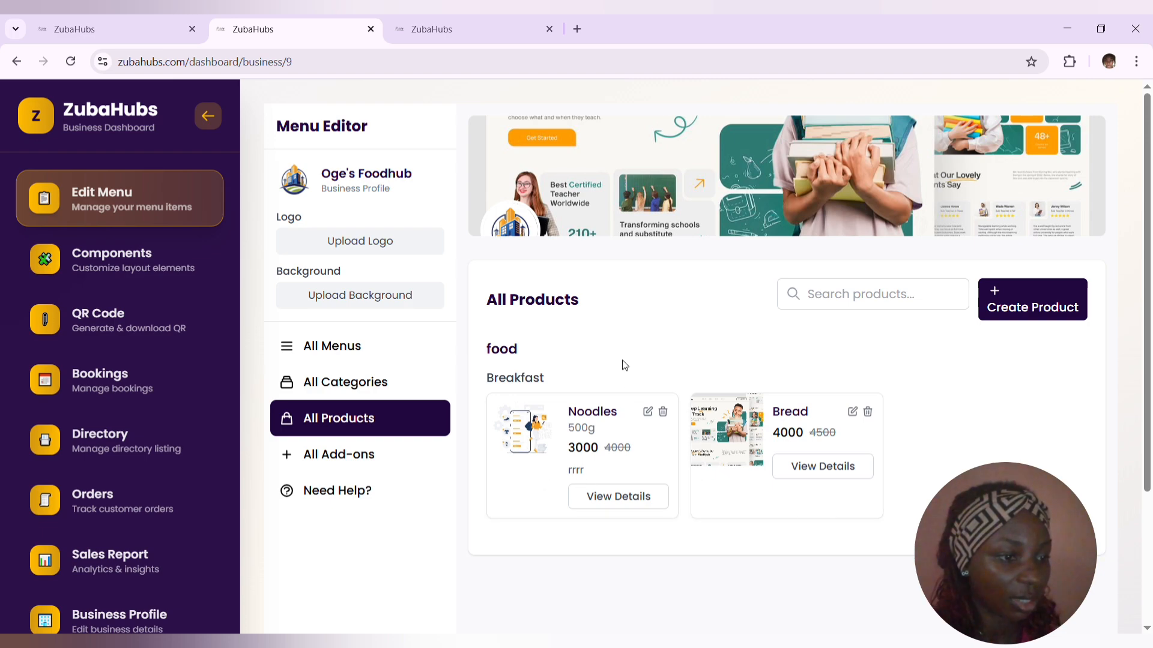
- Start a new add-on assigned to the food menu and its Breakfast category
{"action": "left_click", "coordinate": [334, 460]}
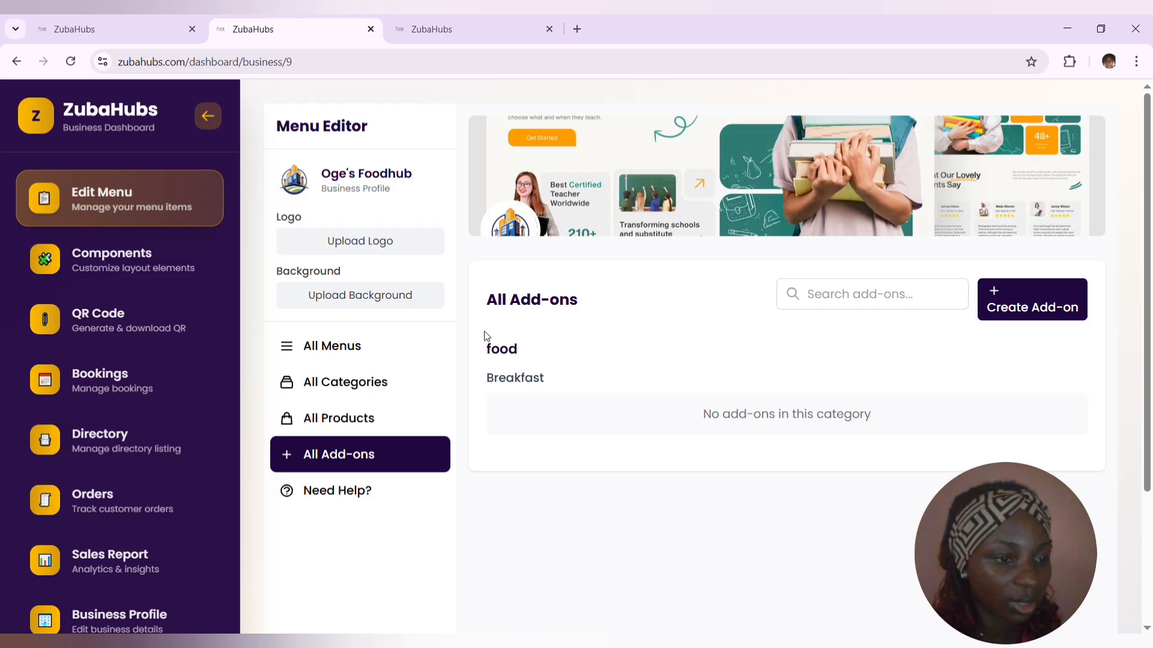
{"action": "left_click", "coordinate": [1023, 308]}
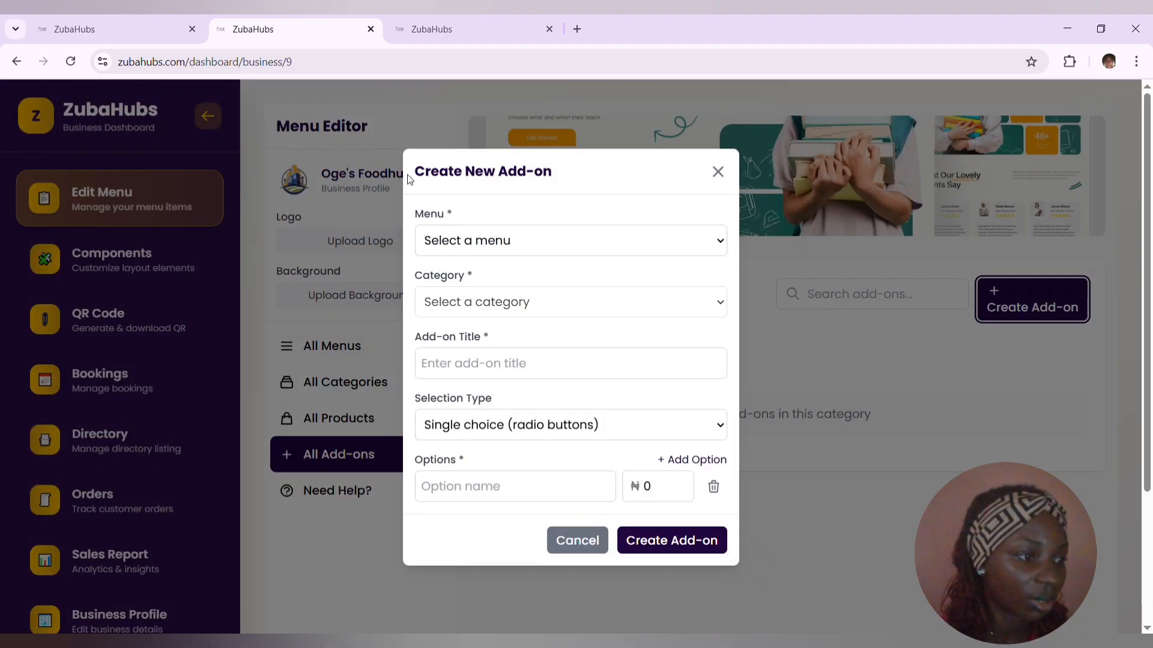
{"action": "left_click", "coordinate": [468, 243]}
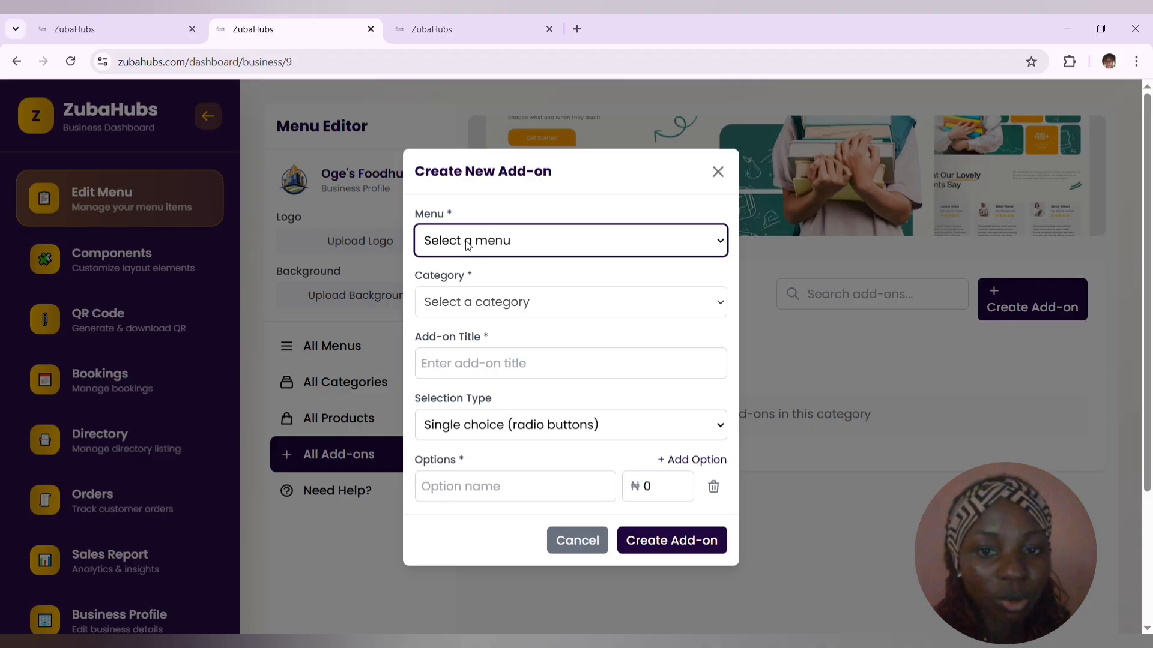
{"action": "left_click", "coordinate": [462, 292]}
{"action": "left_click", "coordinate": [463, 294]}
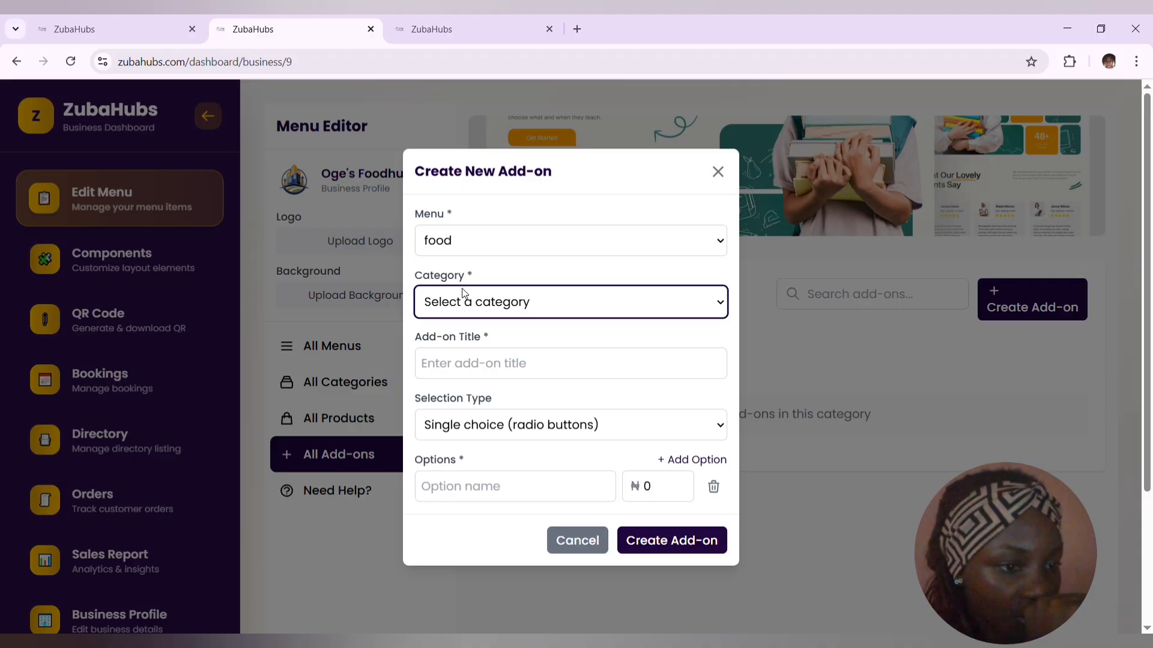
{"action": "left_click", "coordinate": [467, 354]}
- Title the add-on "Proteins" and set its selection type to Multiple choice (checkboxes)
{"action": "left_click", "coordinate": [477, 365]}
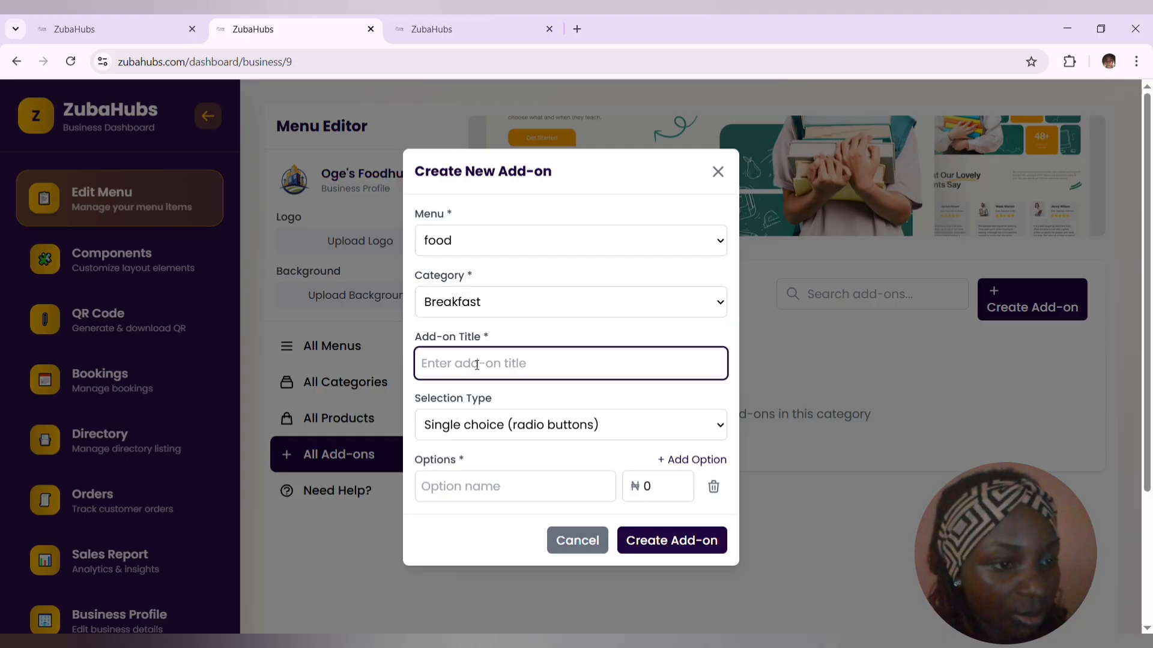
{"action": "type", "text": "Meat"}
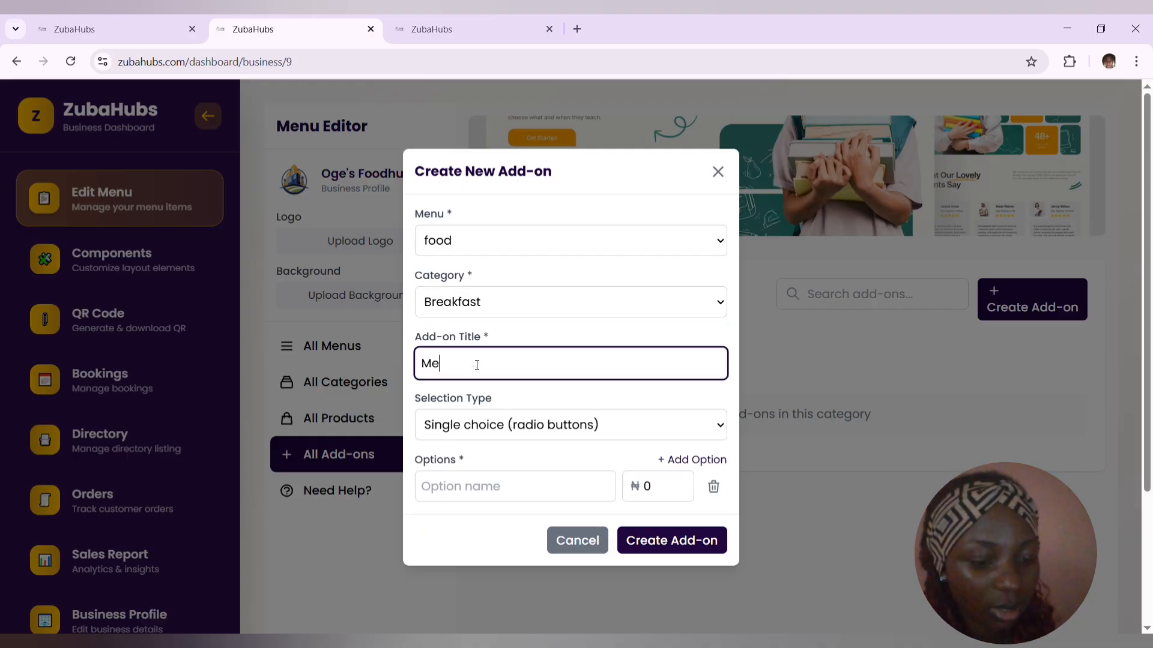
{"action": "key", "text": "BackSpace"}
{"action": "key", "text": "BackSpace"}
{"action": "key", "text": "BackSpace"}
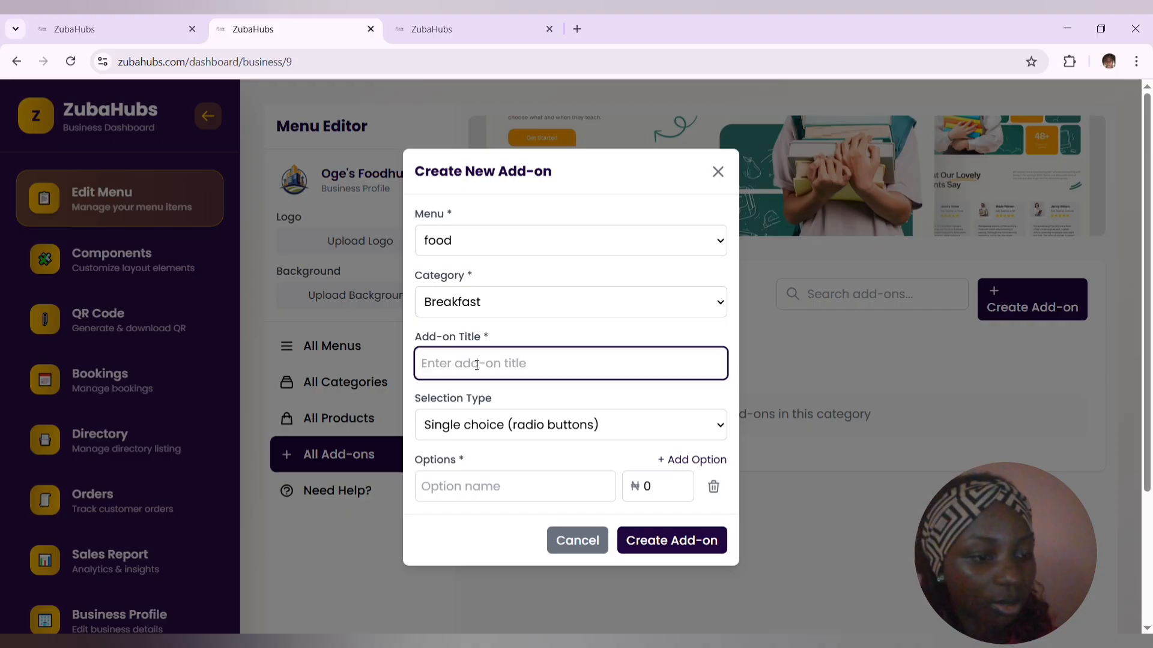
{"action": "type", "text": "Pro"}
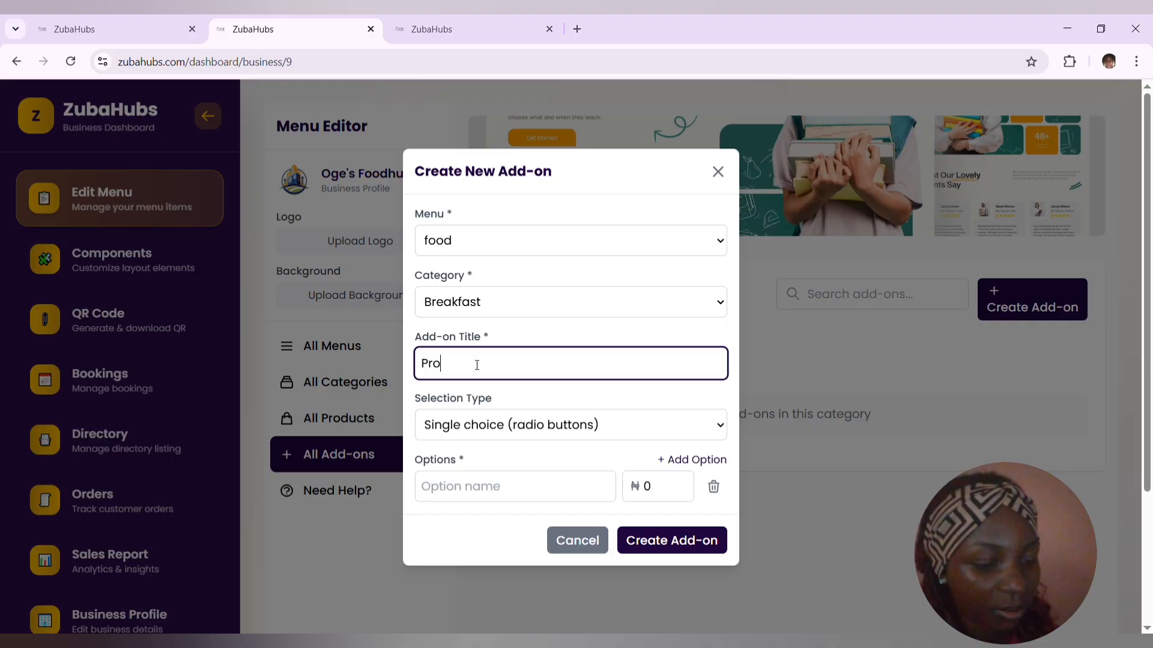
{"action": "type", "text": "teins"}
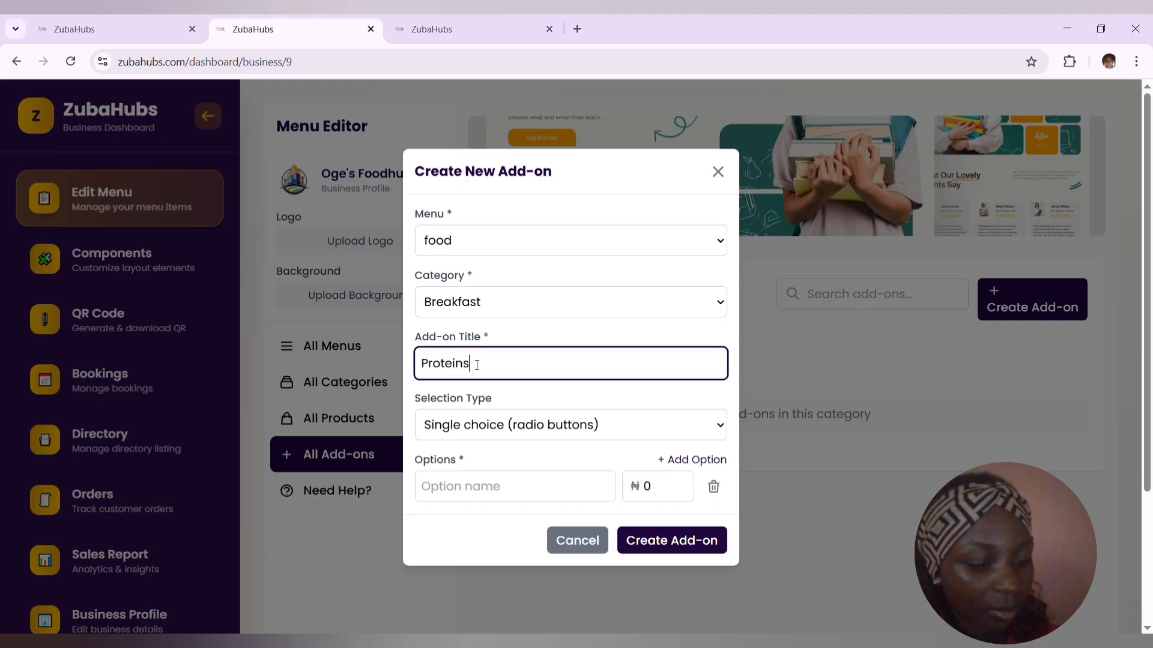
{"action": "key", "text": "Tab"}
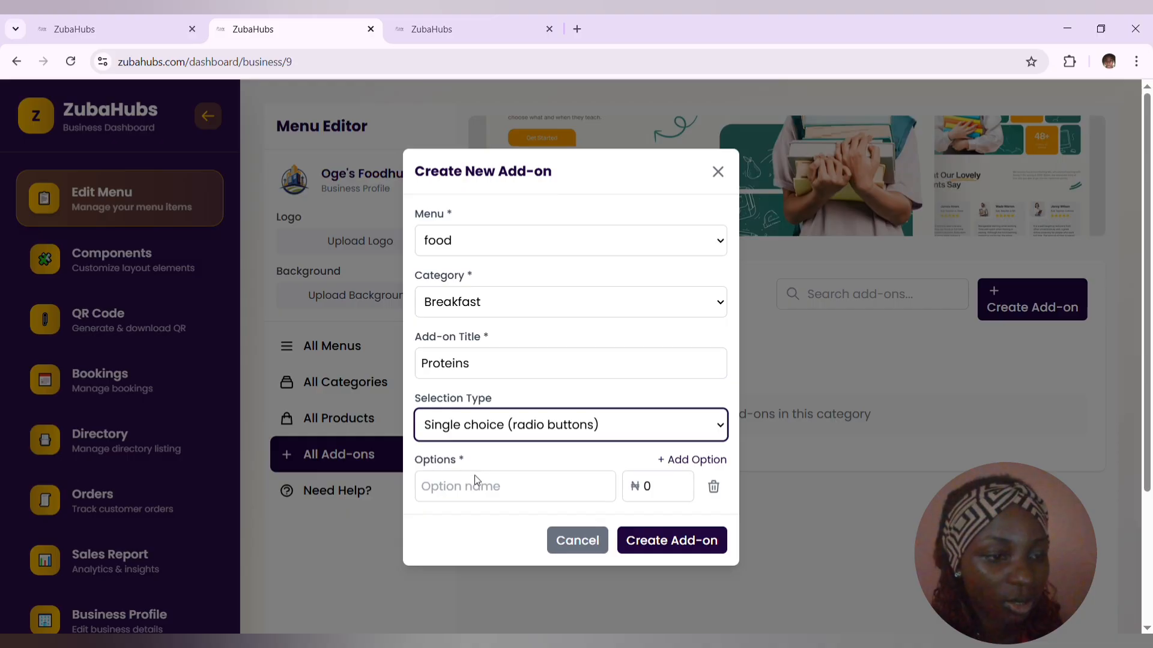
{"action": "key", "text": "Down"}
- Fill in the add-on's first option as "chicken" with a price of 2000
{"action": "left_click", "coordinate": [512, 498]}
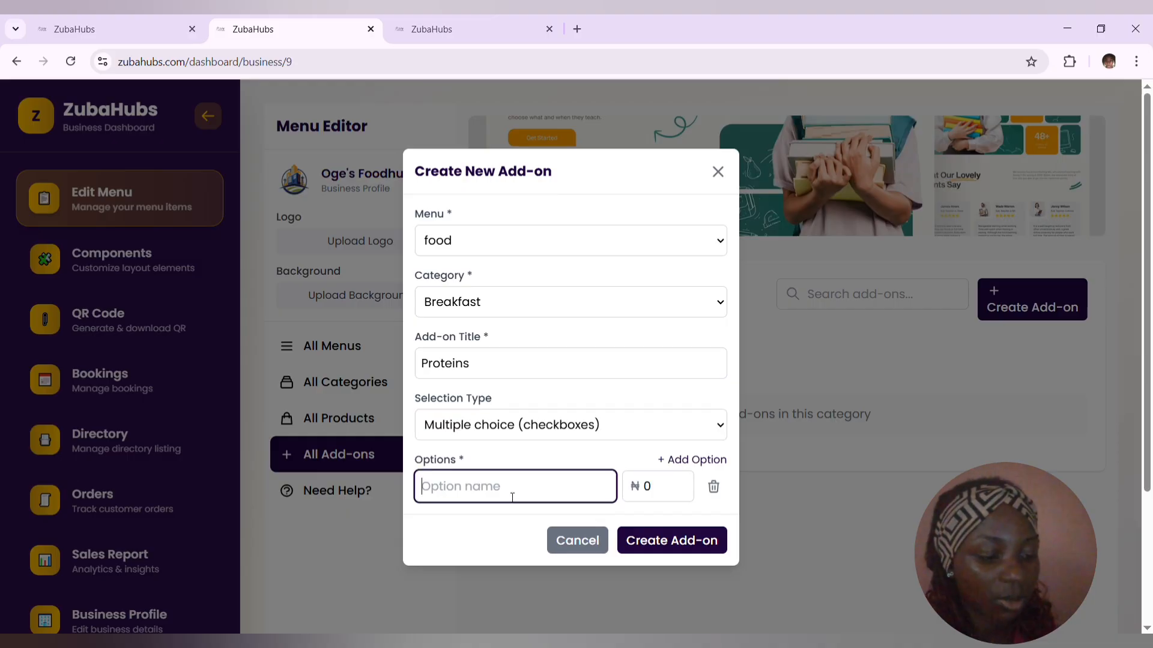
{"action": "type", "text": "ch"}
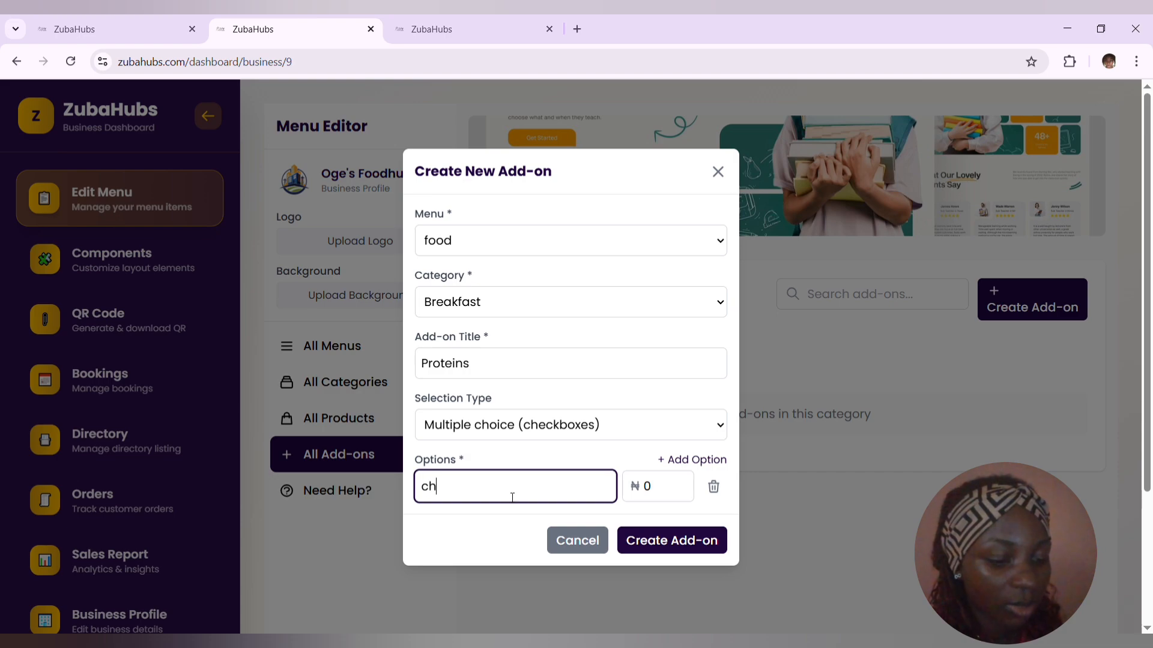
{"action": "type", "text": "icken"}
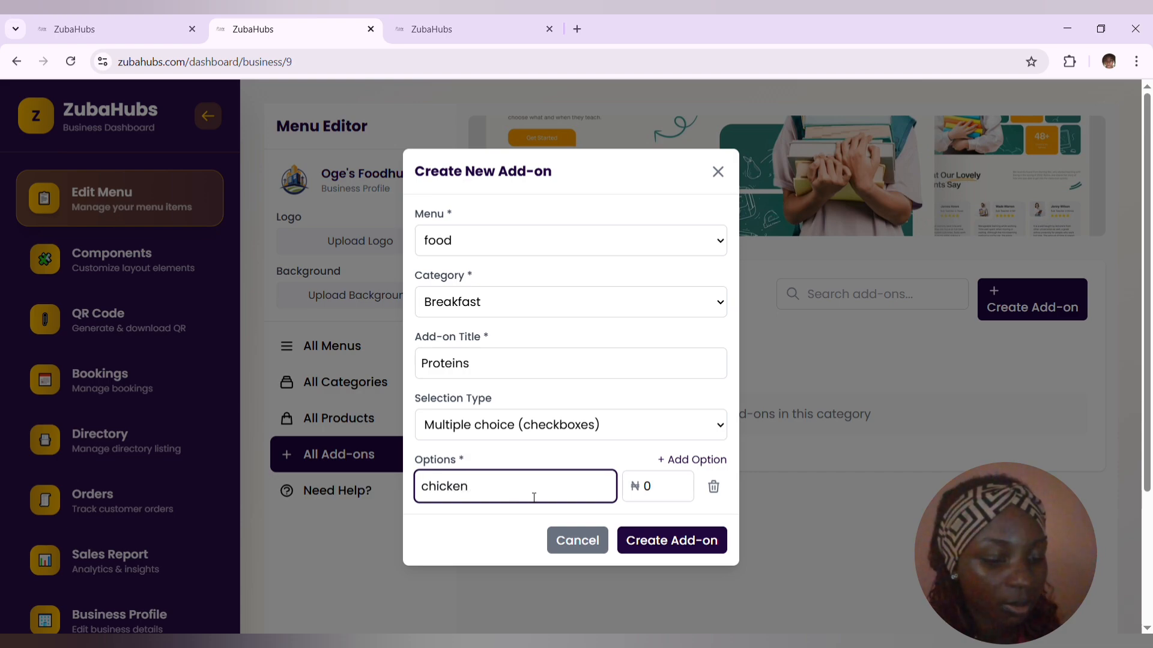
{"action": "left_click", "coordinate": [659, 497]}
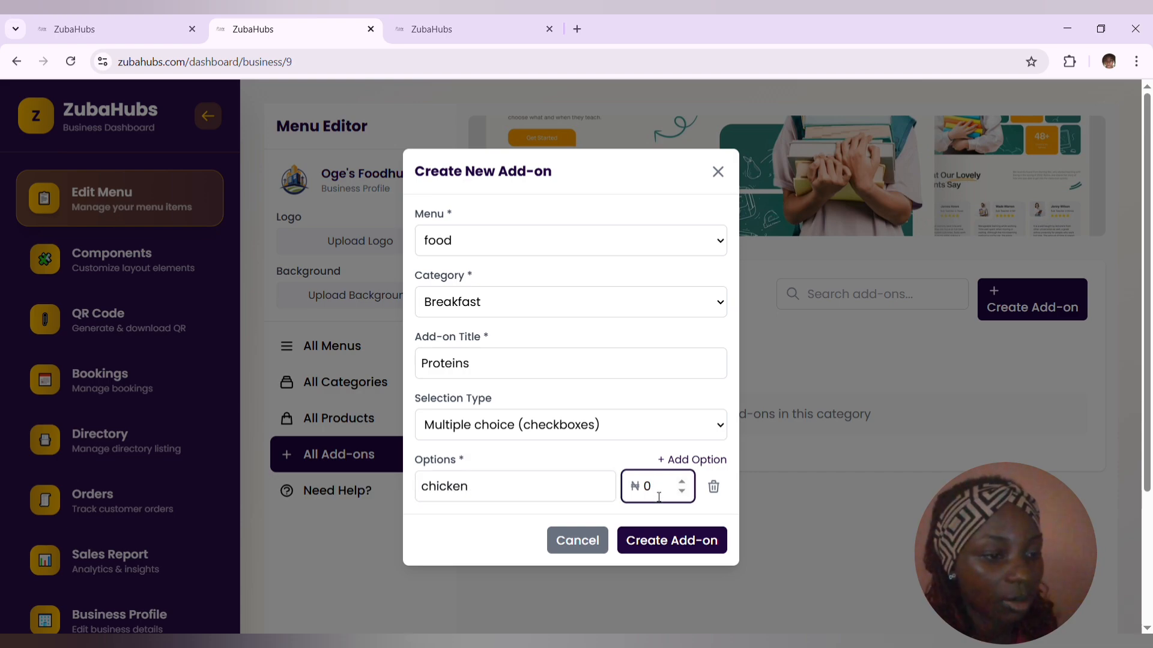
{"action": "key", "text": "BackSpace"}
{"action": "type", "text": "2000"}
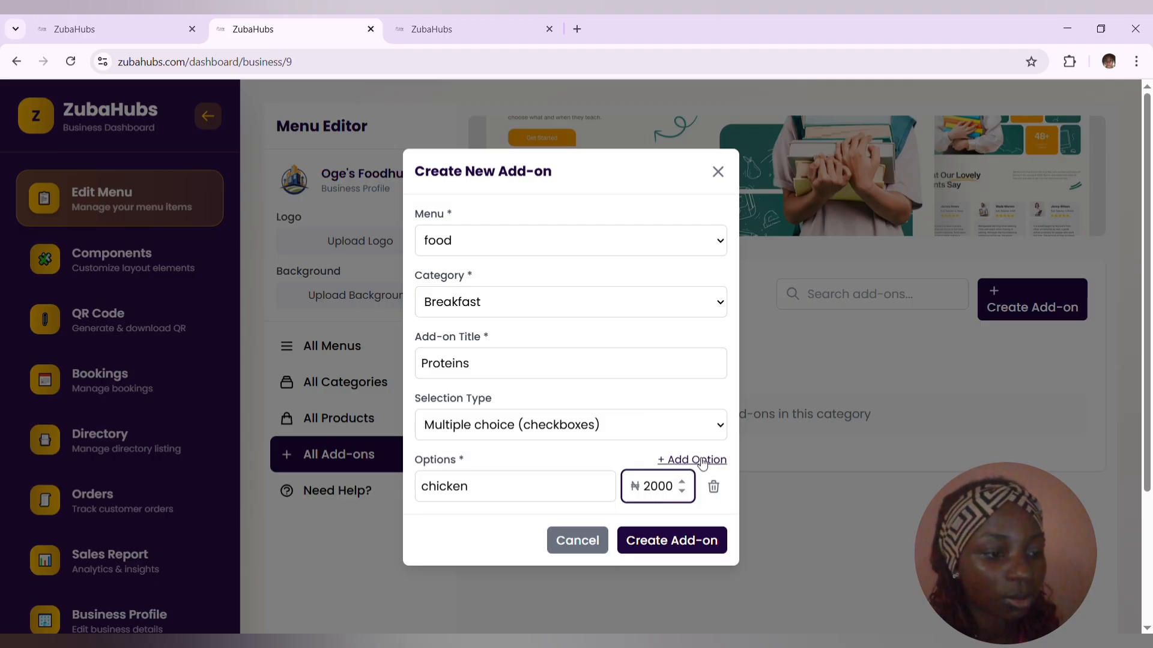
- Add a second option to the Proteins add-on named "beef" with a price of 1000
{"action": "left_click", "coordinate": [691, 461]}
{"action": "left_click", "coordinate": [539, 518]}
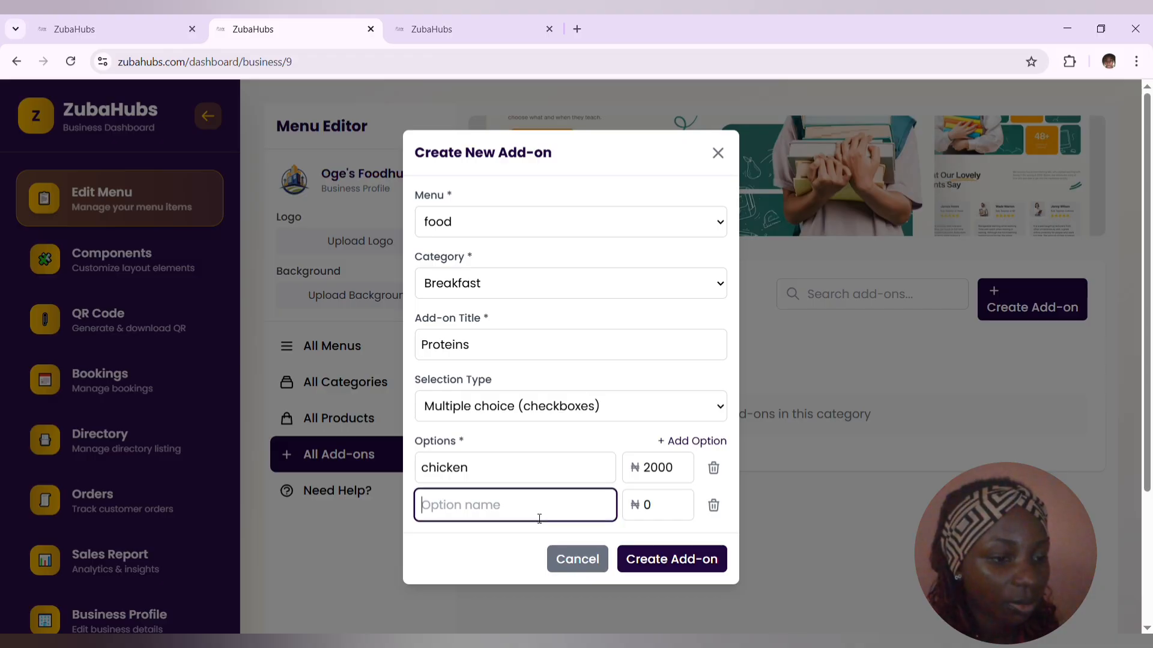
{"action": "type", "text": "beef"}
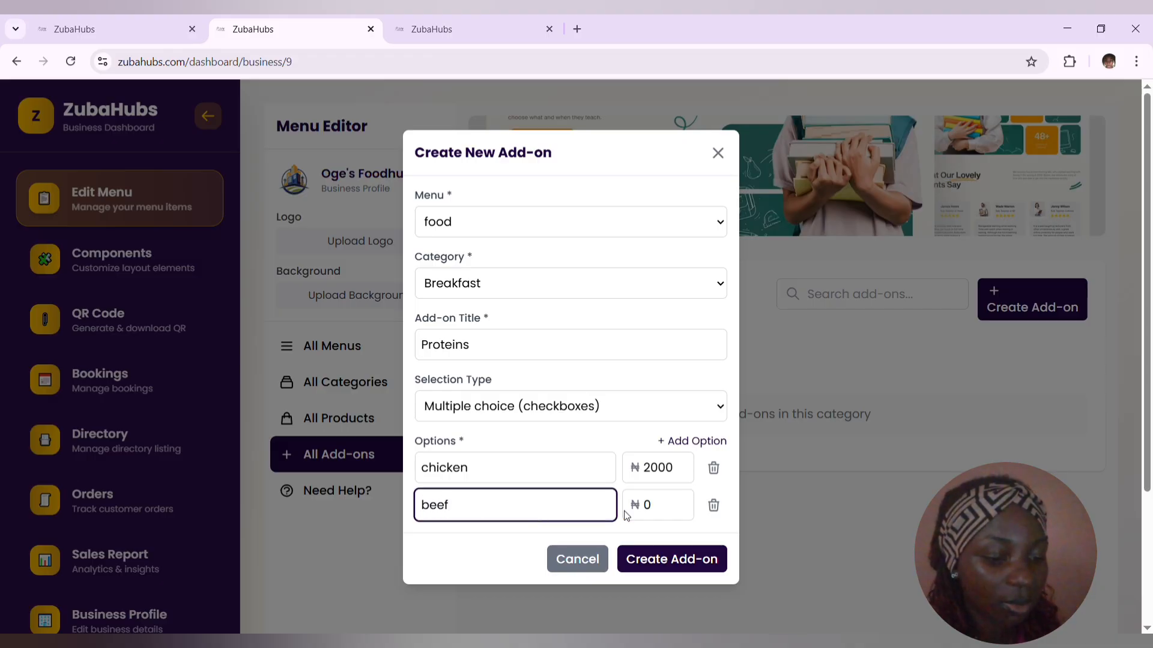
{"action": "left_click", "coordinate": [658, 509]}
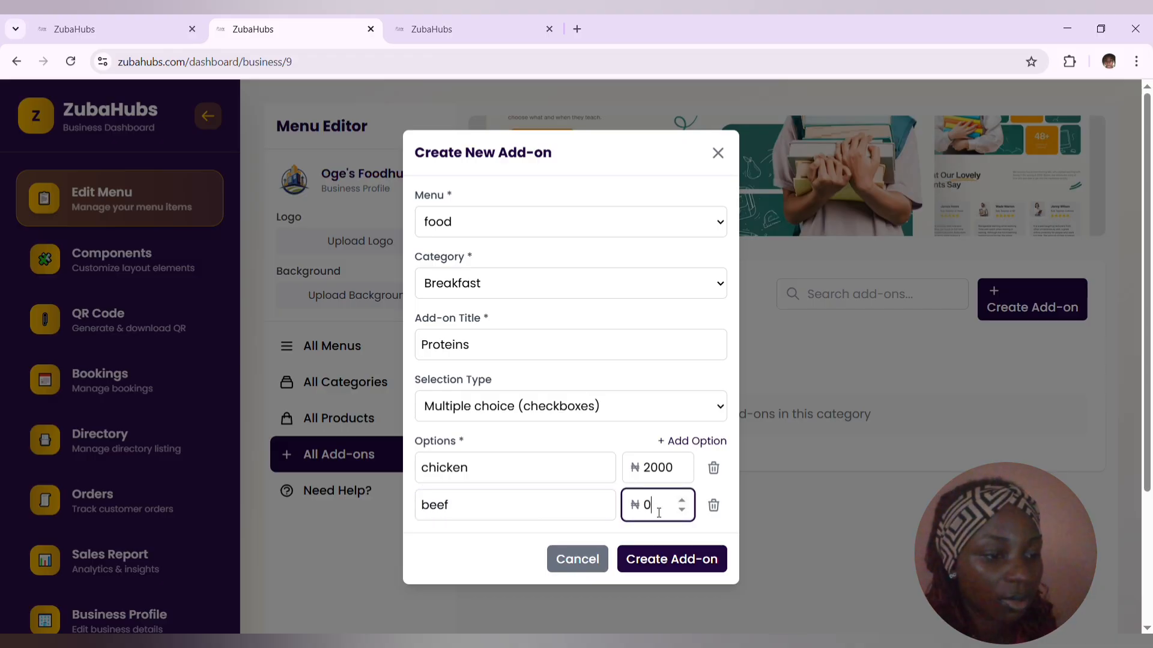
{"action": "key", "text": "BackSpace"}
{"action": "type", "text": "1000"}
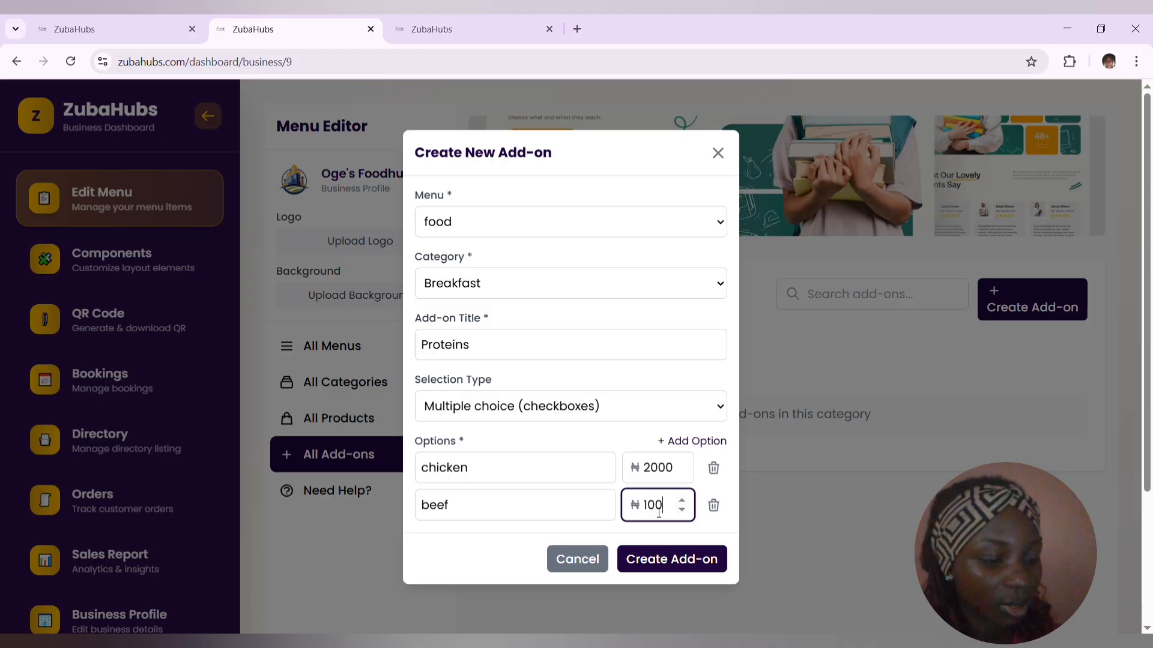
- Add a third option named "turkey" priced at 500 and create the Proteins add-on
{"action": "left_click", "coordinate": [694, 442]}
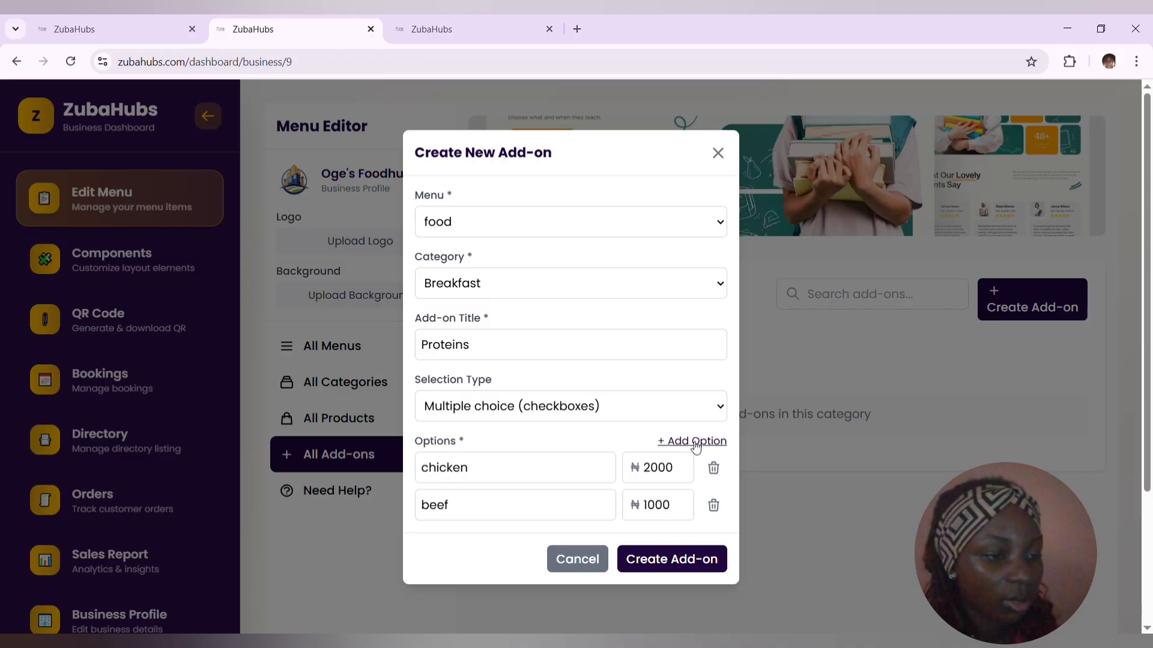
{"action": "left_click", "coordinate": [574, 540]}
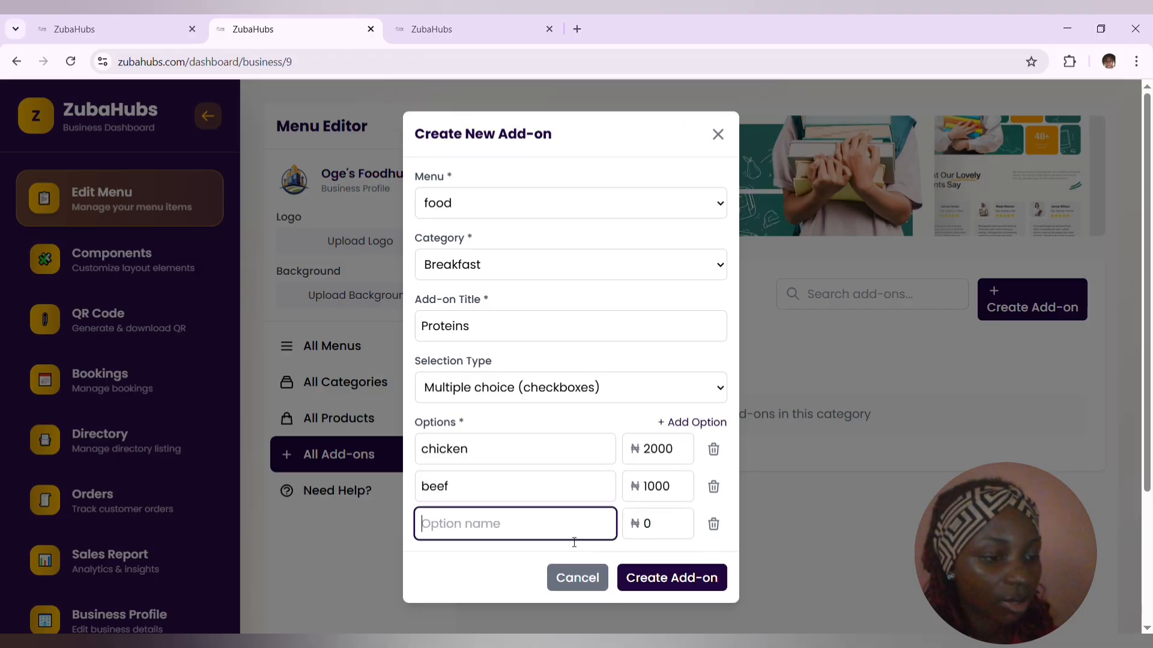
{"action": "type", "text": "turkw"}
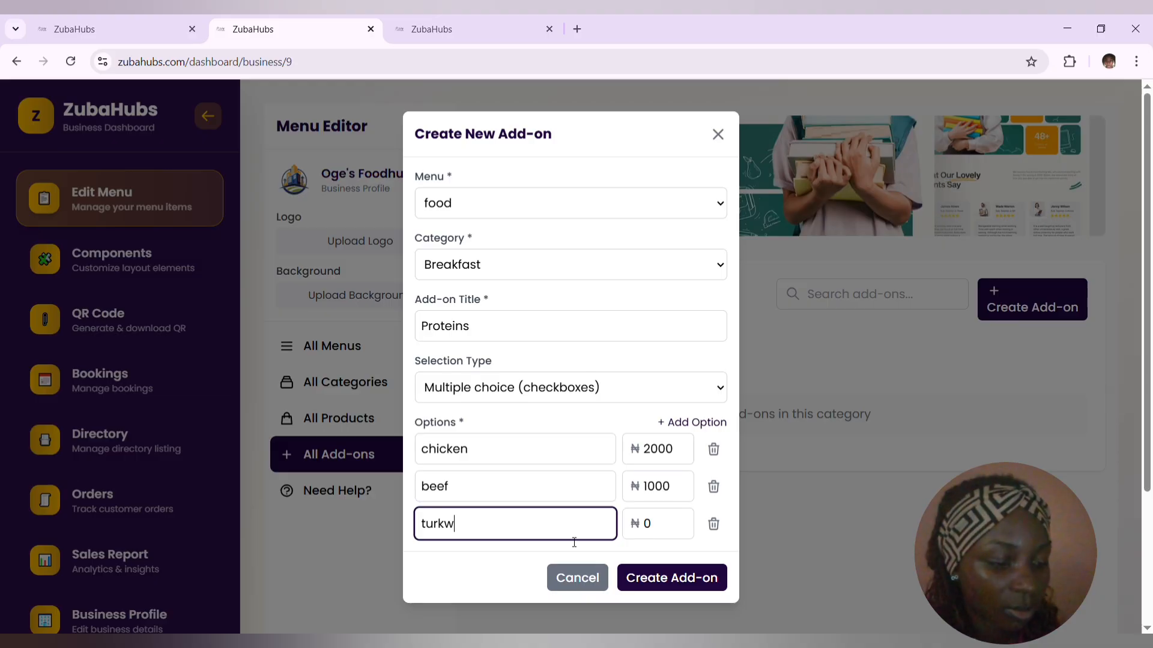
{"action": "key", "text": "BackSpace"}
{"action": "type", "text": "ey"}
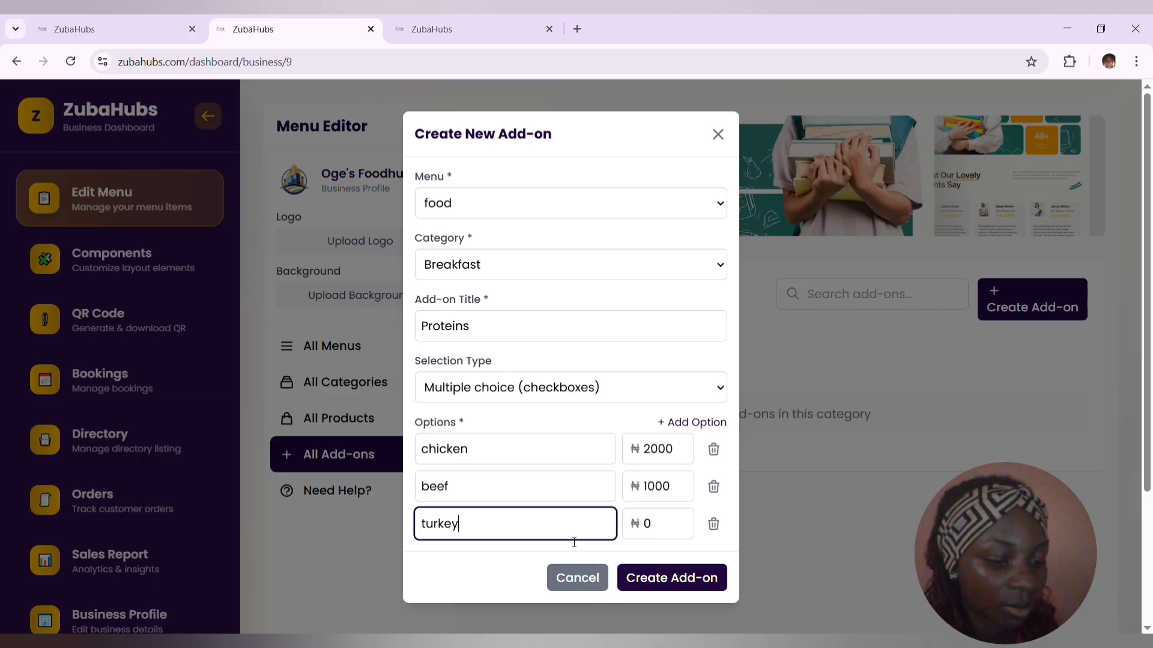
{"action": "left_click", "coordinate": [662, 529]}
{"action": "key", "text": "BackSpace"}
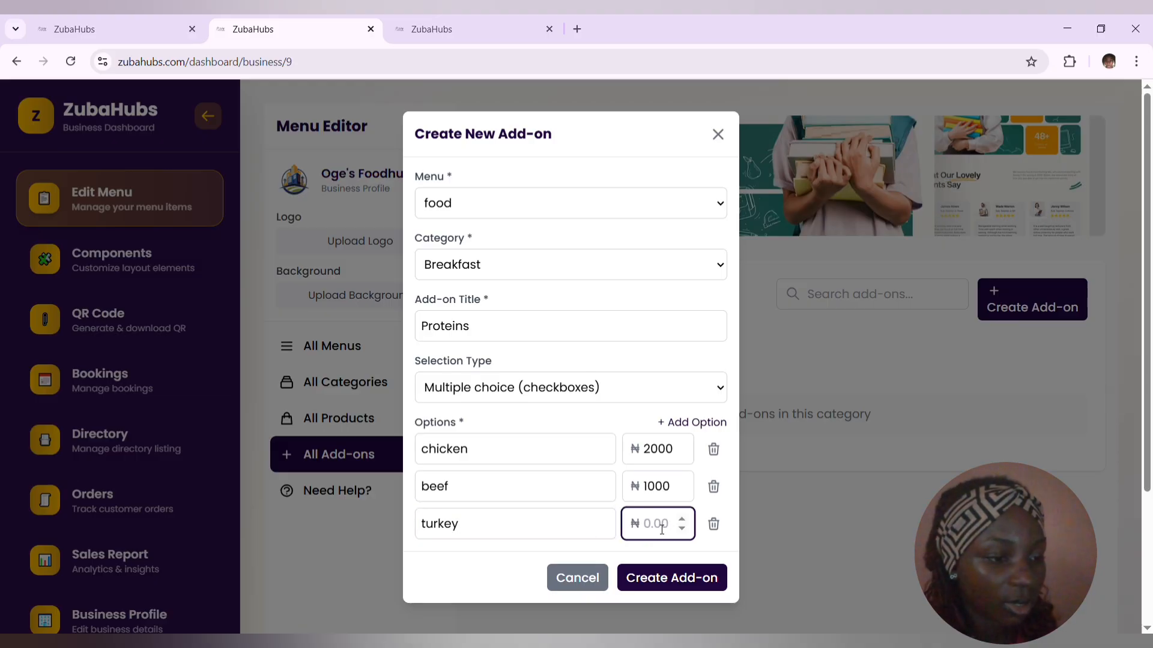
{"action": "type", "text": "500"}
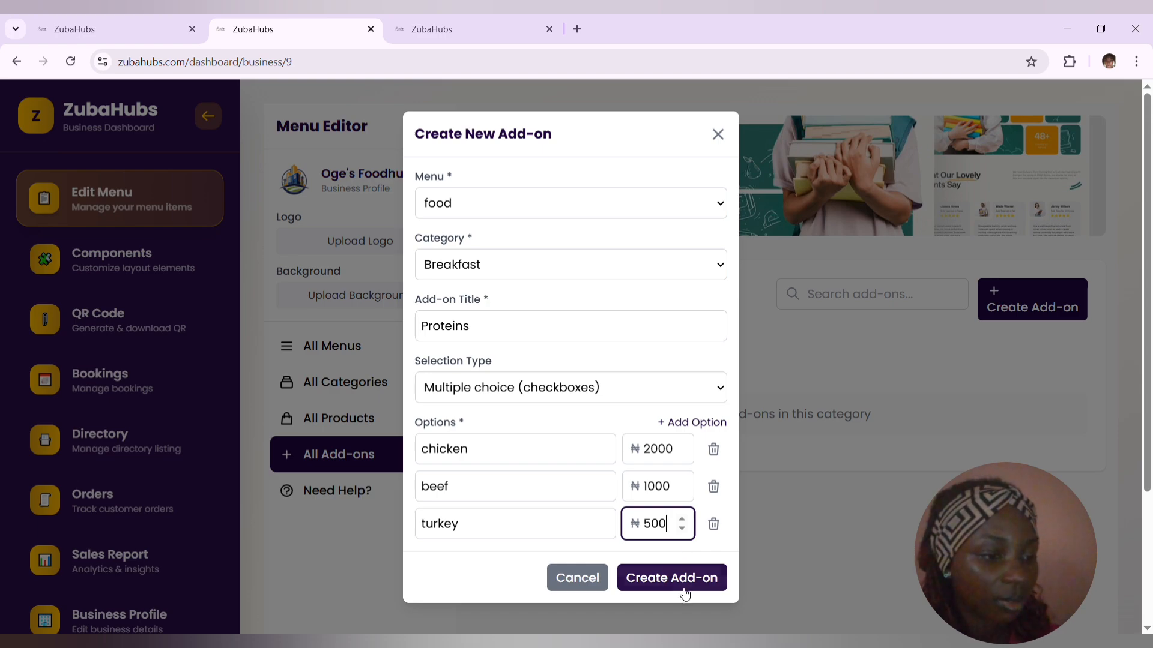
{"action": "left_click", "coordinate": [682, 587]}
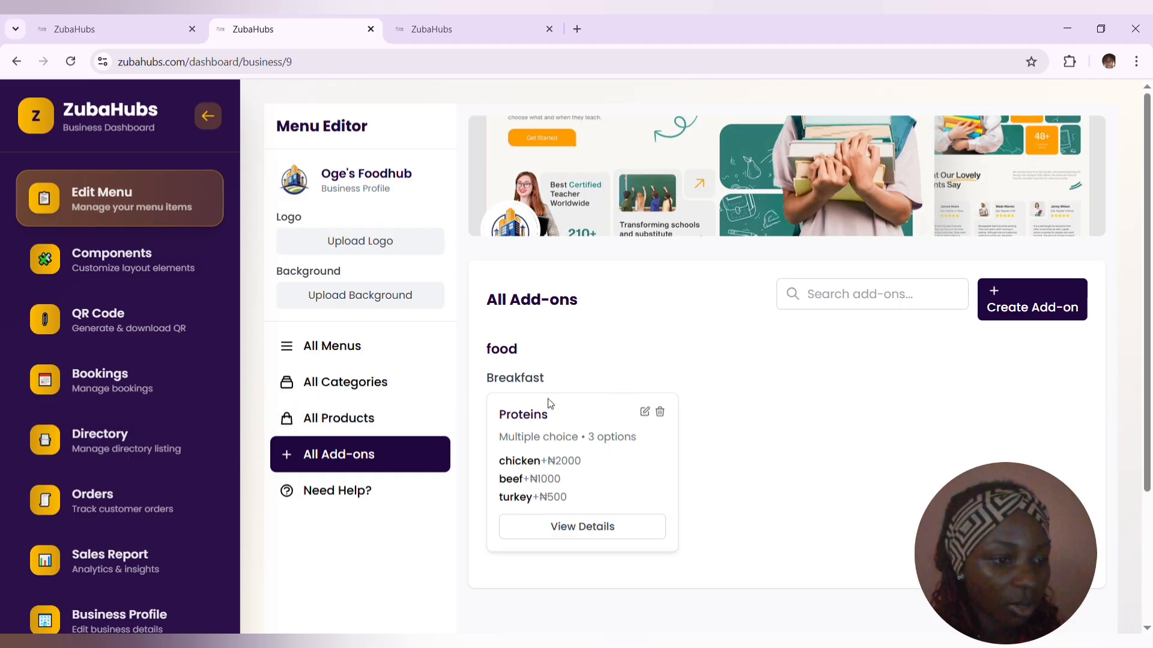
- Edit the Noodles product to attach the Proteins (multiple) add-on and save the update
{"action": "left_click", "coordinate": [350, 420]}
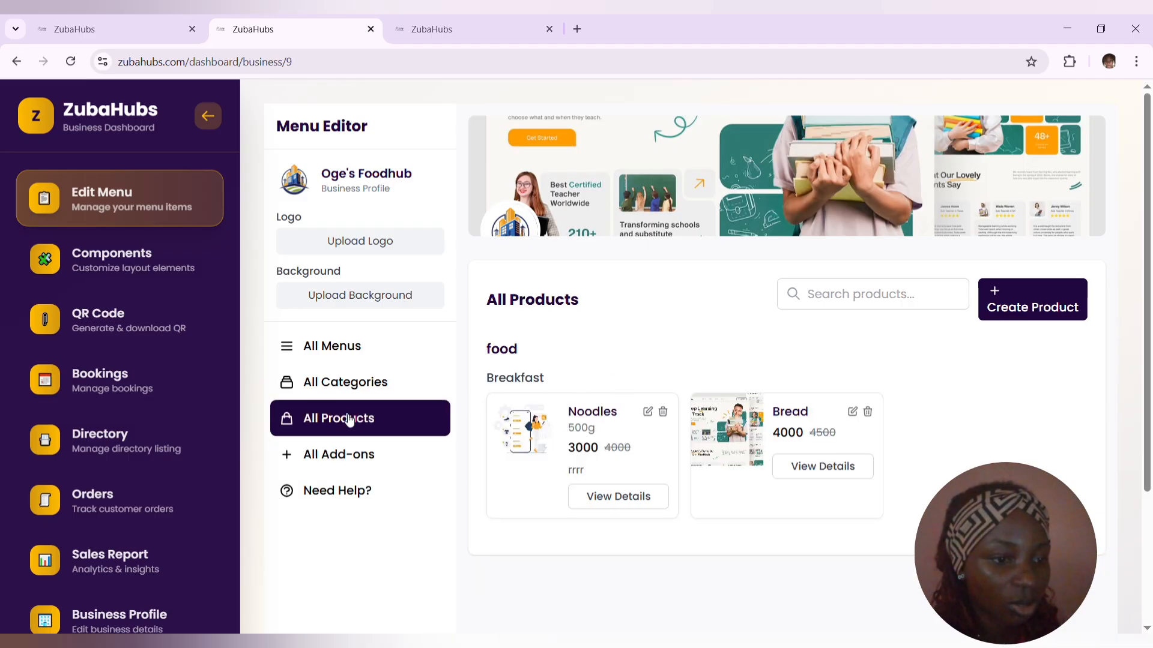
{"action": "left_click", "coordinate": [648, 413]}
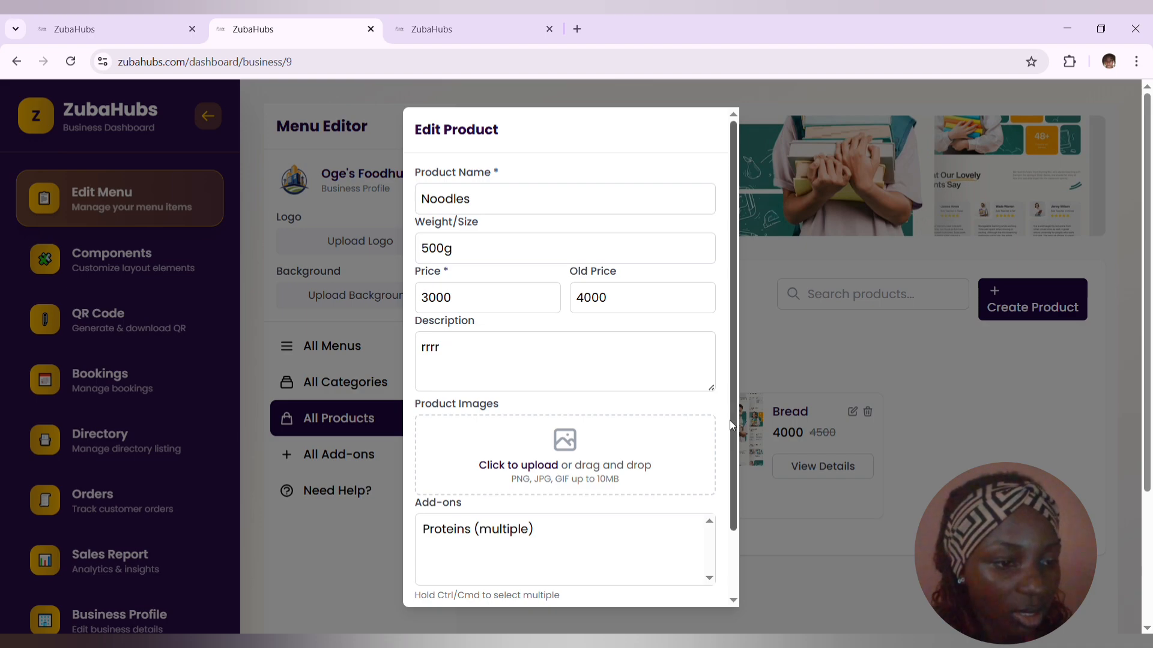
{"action": "scroll", "coordinate": [729, 425], "scroll_direction": "down", "scroll_amount": 2}
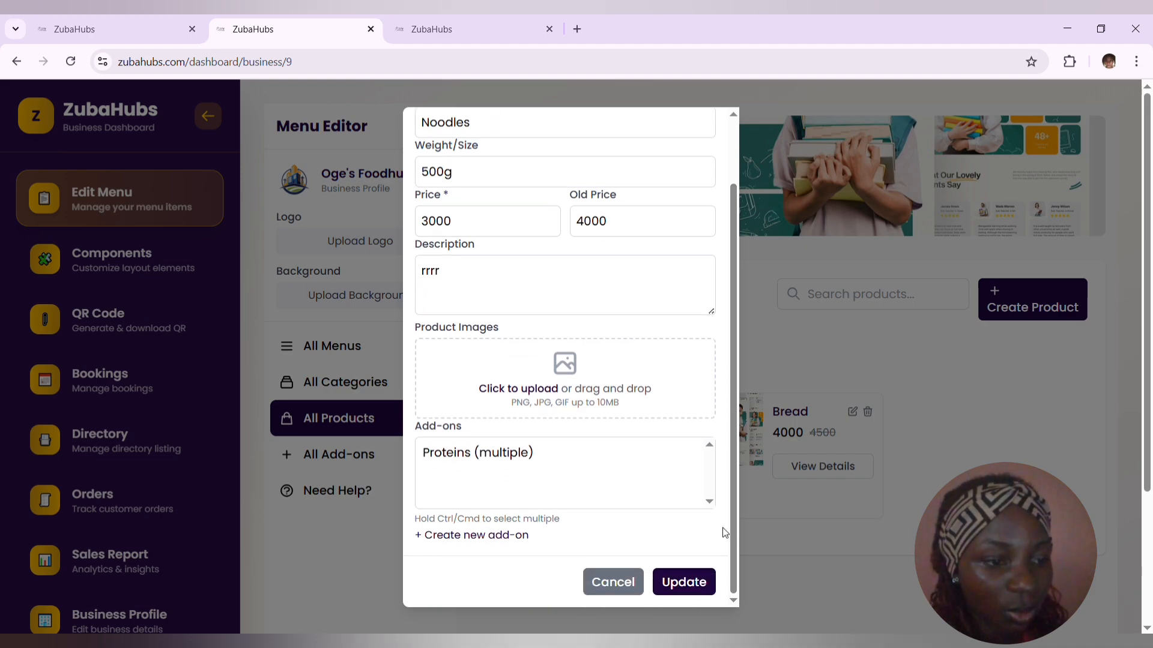
{"action": "left_click", "coordinate": [462, 454]}
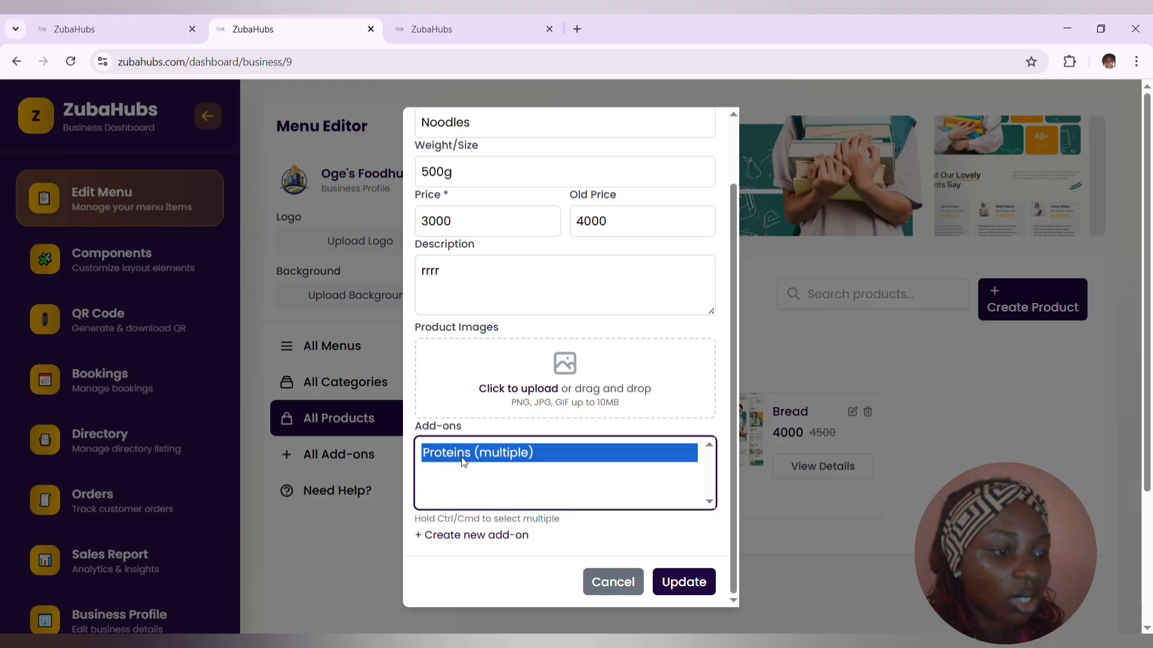
{"action": "left_click", "coordinate": [687, 583]}
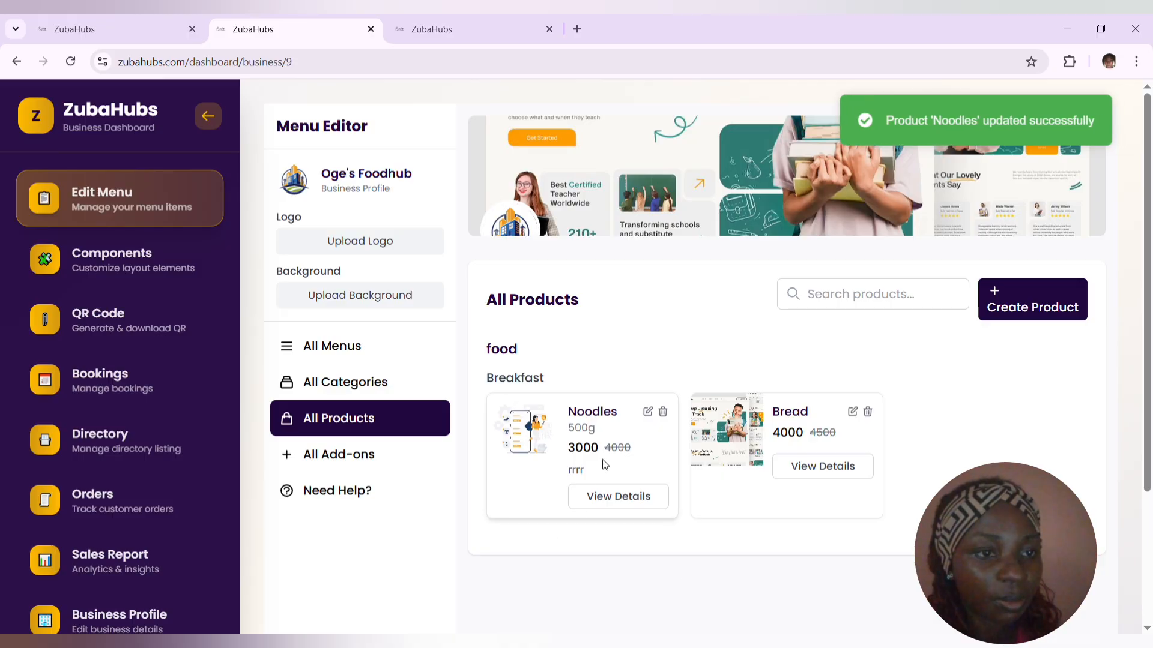
- Reload the restaurant's public online catalog and examine the products listed under Breakfast
{"action": "left_click", "coordinate": [430, 30]}
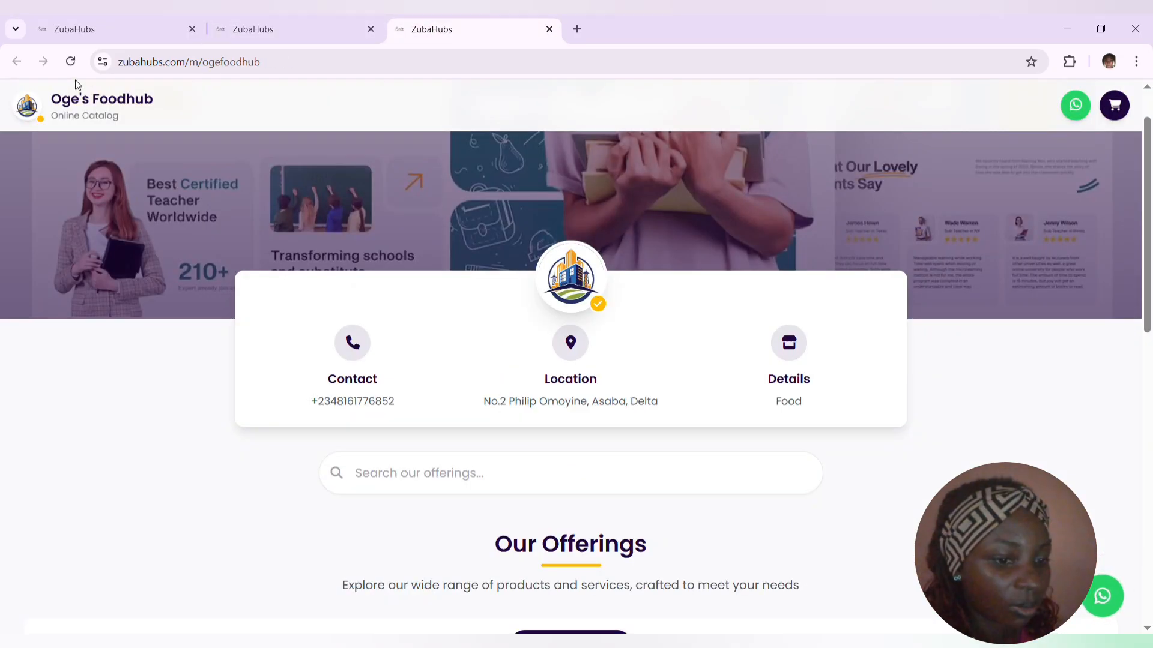
{"action": "left_click", "coordinate": [70, 63]}
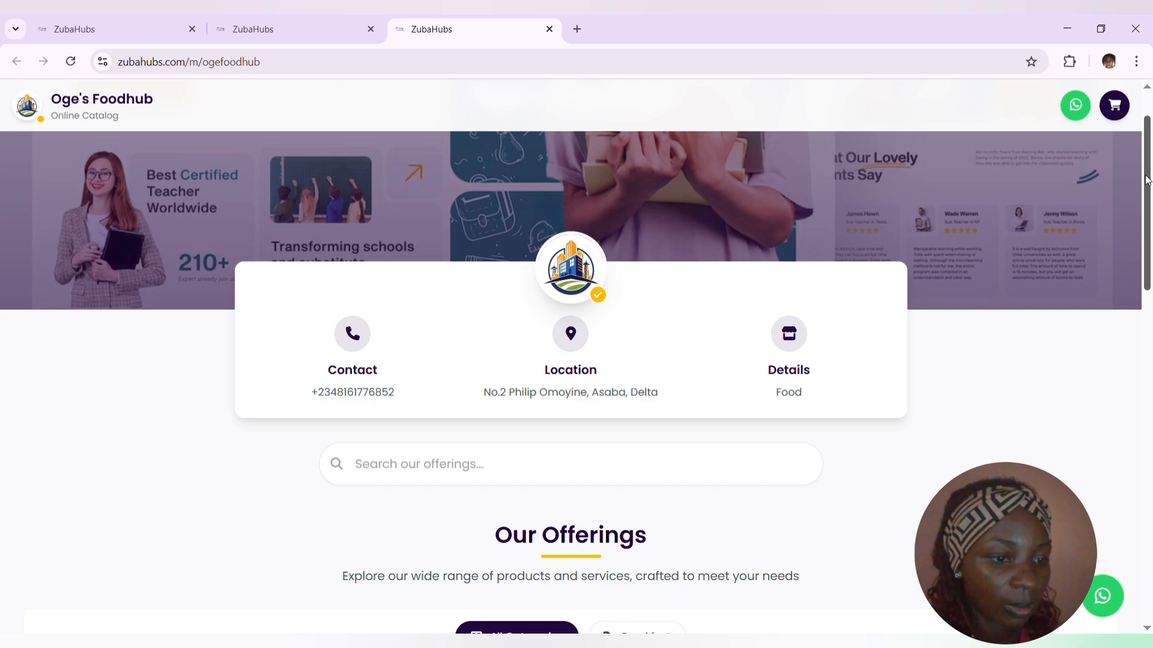
{"action": "left_click_drag", "start_coordinate": [1146, 180], "coordinate": [1137, 324]}
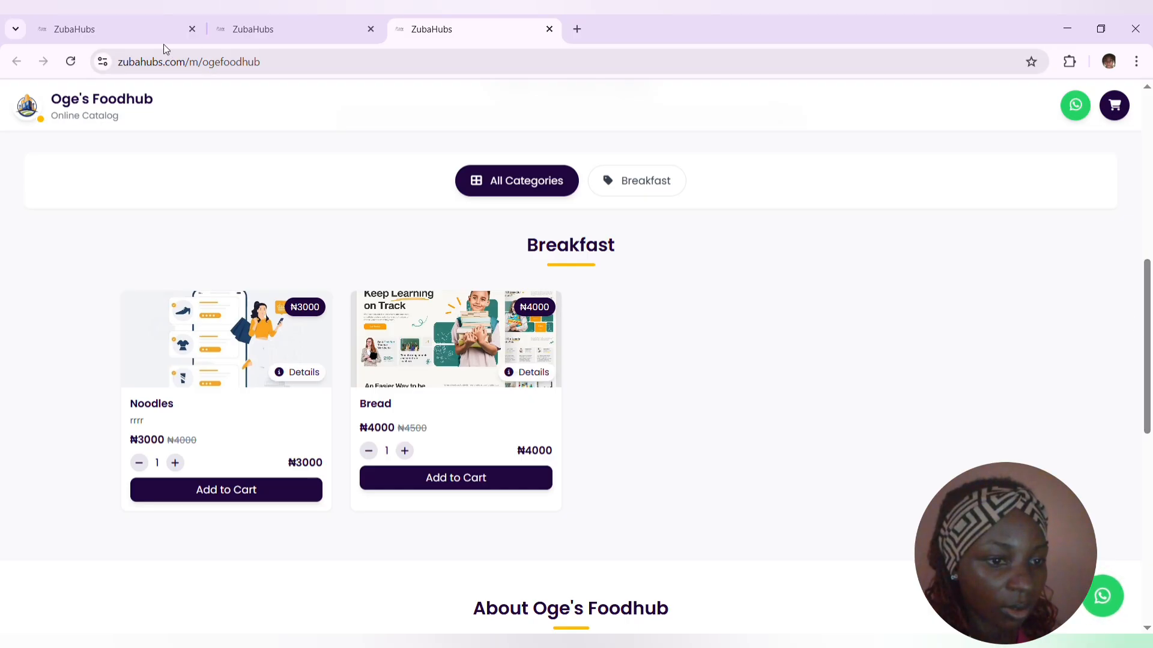
{"action": "left_click", "coordinate": [71, 62]}
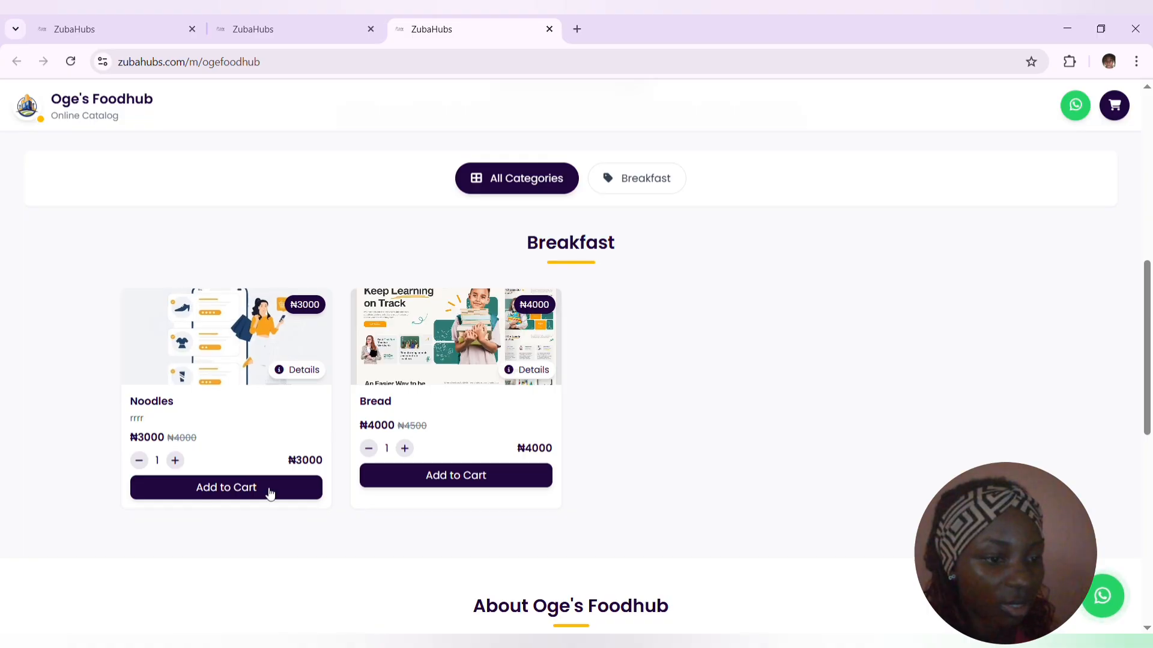
- Examine the details of the Noodles and Bread products in the public catalog, closing each one after viewing
{"action": "left_click", "coordinate": [296, 372]}
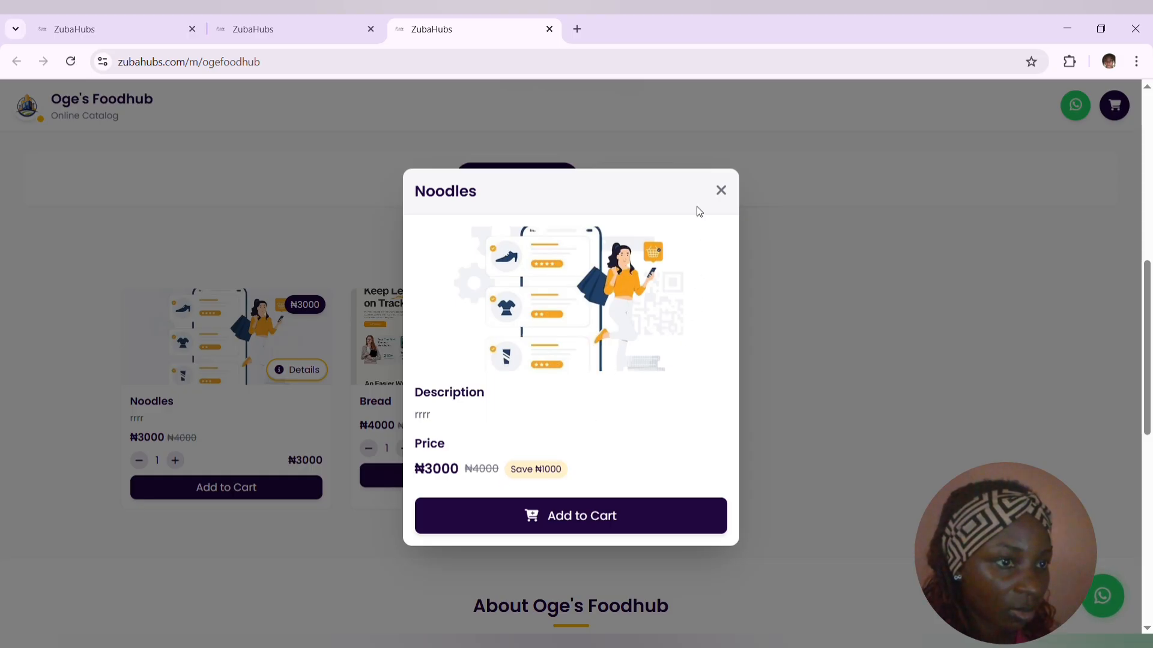
{"action": "left_click", "coordinate": [722, 188]}
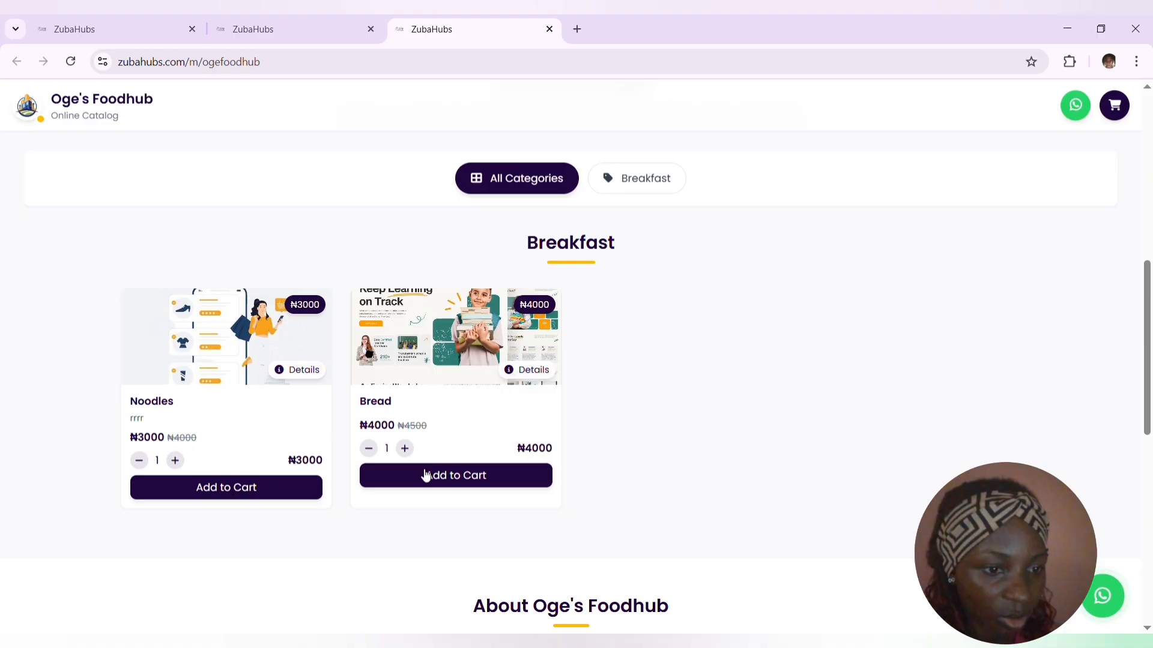
{"action": "left_click", "coordinate": [518, 375]}
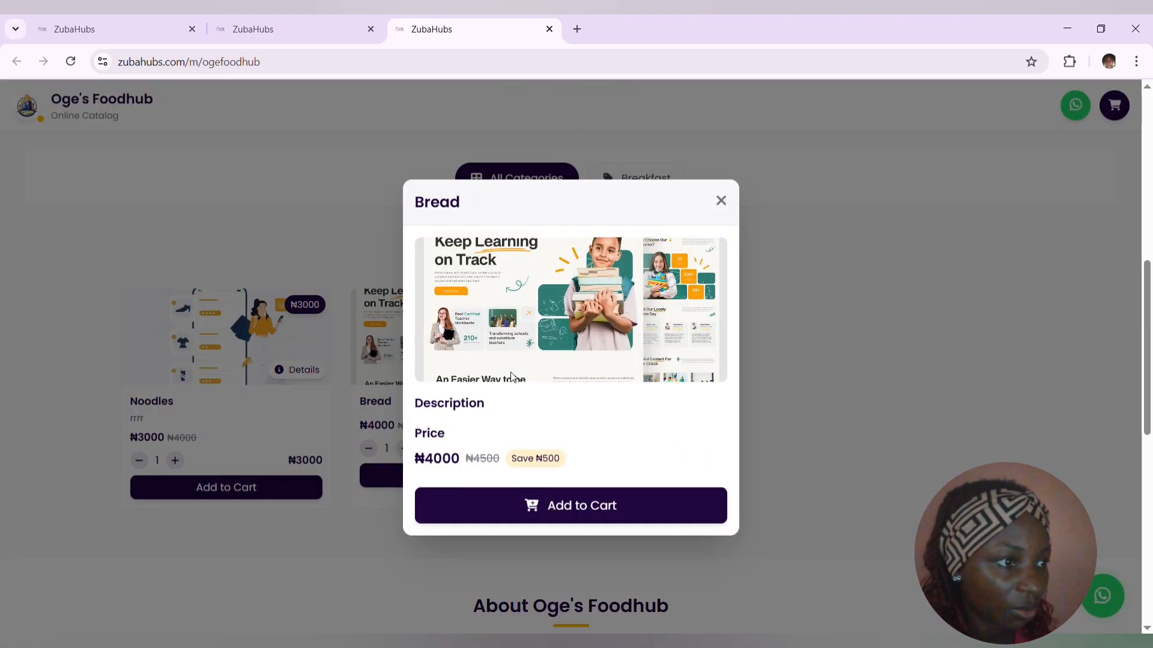
{"action": "key", "text": "Escape"}
- Add one Noodles item to the cart from the catalog and open the cart to review the order
{"action": "left_click", "coordinate": [215, 488]}
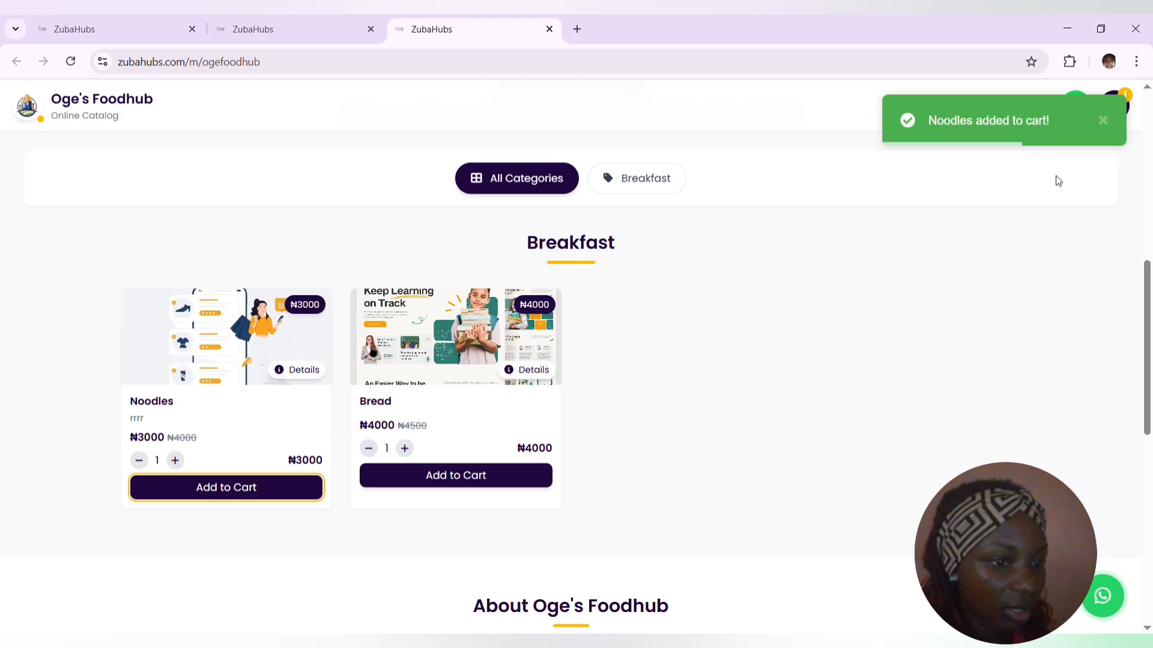
{"action": "left_click", "coordinate": [1104, 120]}
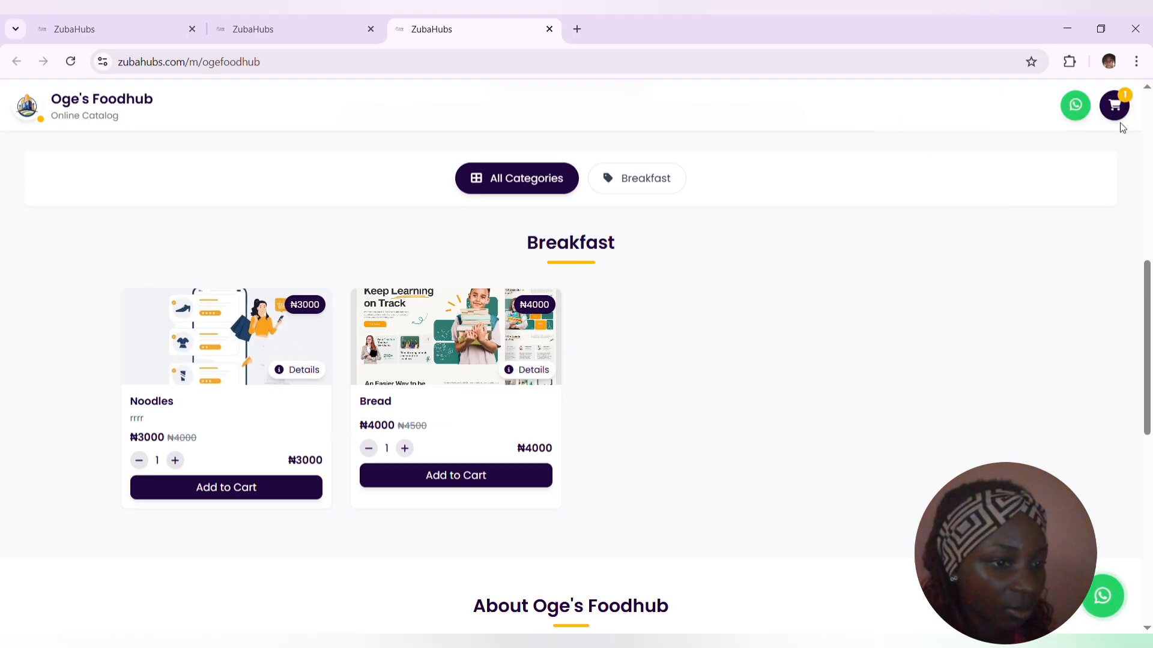
{"action": "left_click", "coordinate": [1117, 117]}
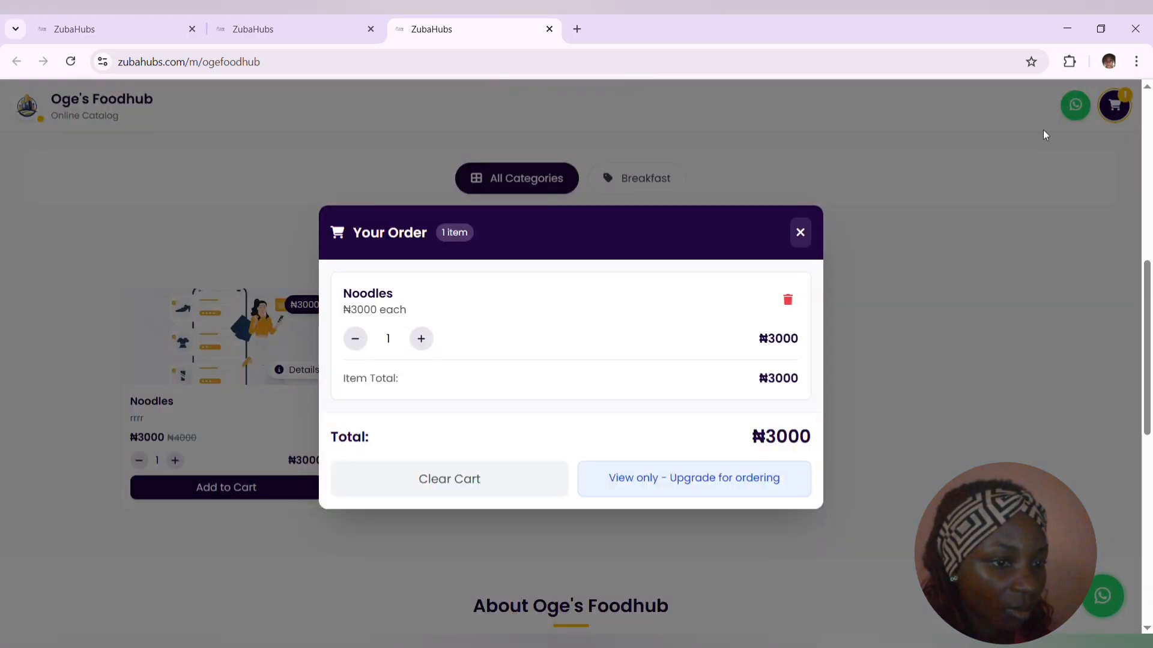